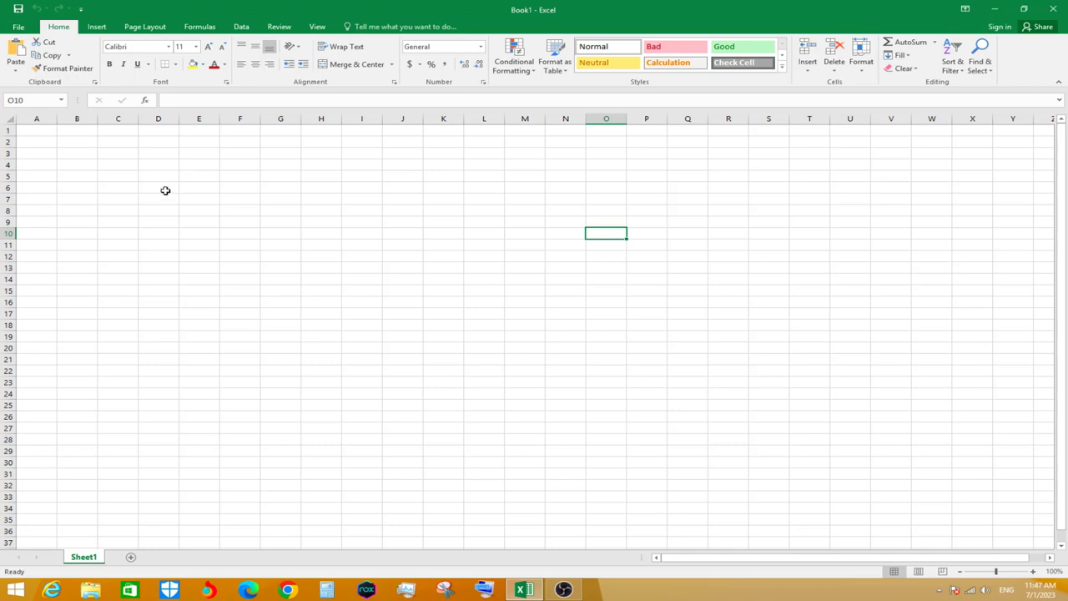
# Step: Select cells D6, E4, D5 and D9 on the blank Sheet1
pyautogui.click(165, 191)
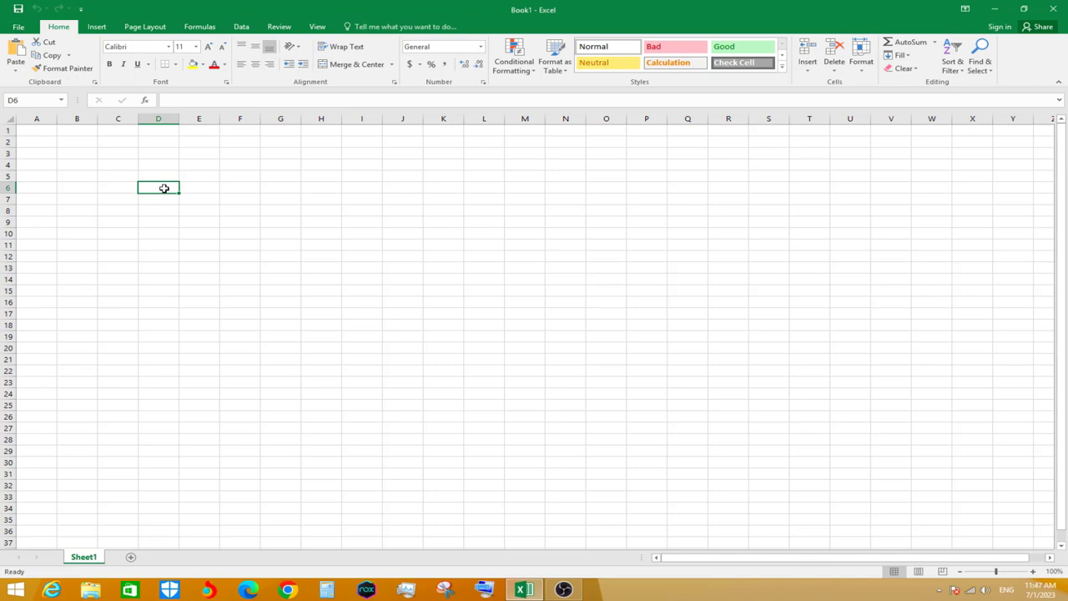
pyautogui.click(205, 163)
pyautogui.click(54, 132)
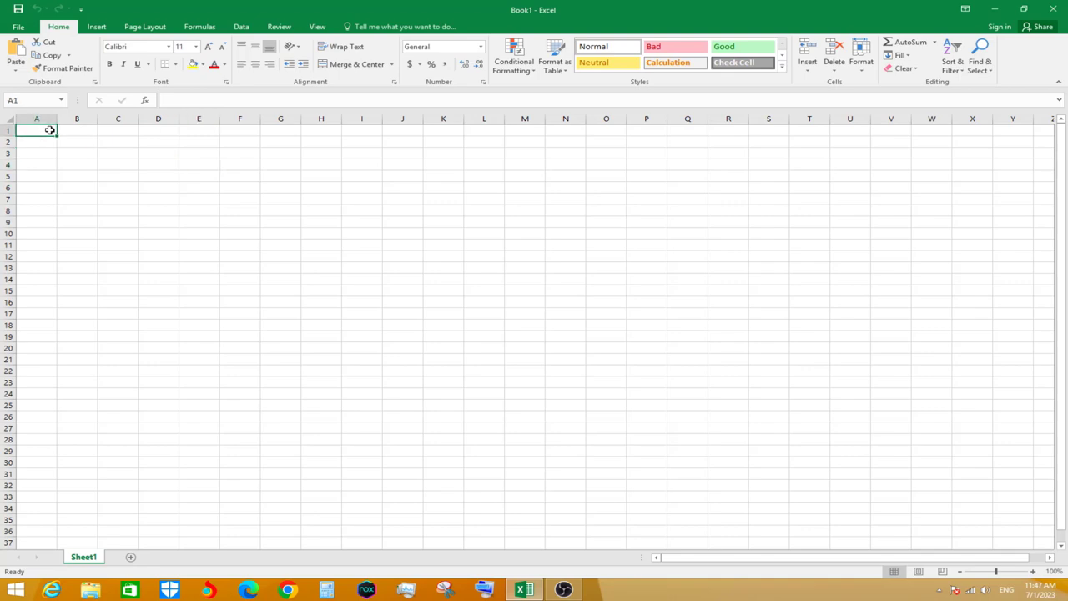
pyautogui.click(150, 179)
pyautogui.click(172, 222)
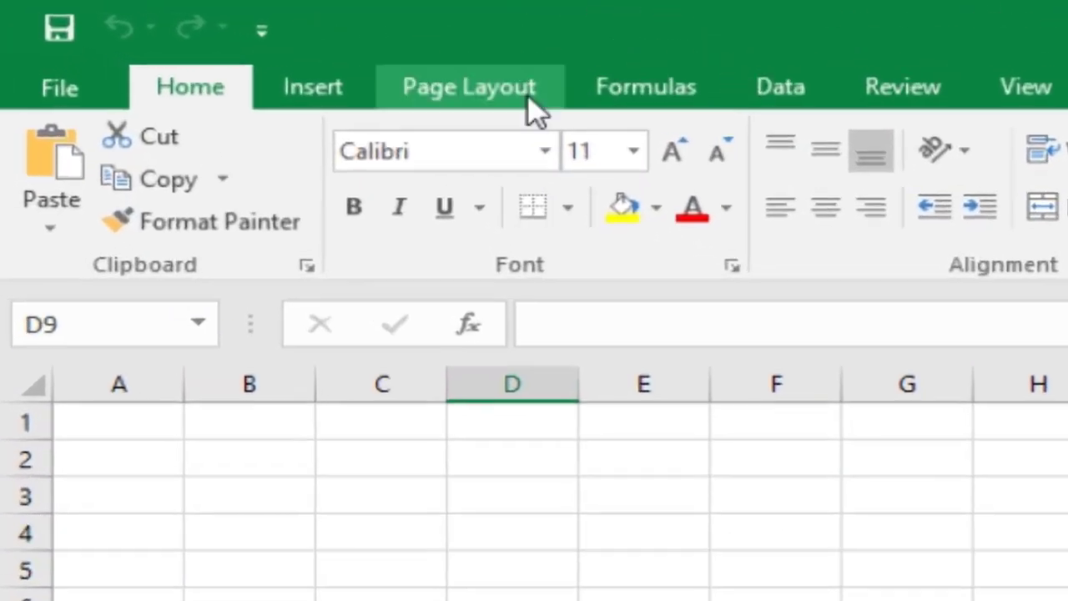
# Step: Open Page Setup and change the paper size from Letter to A4
pyautogui.click(170, 28)
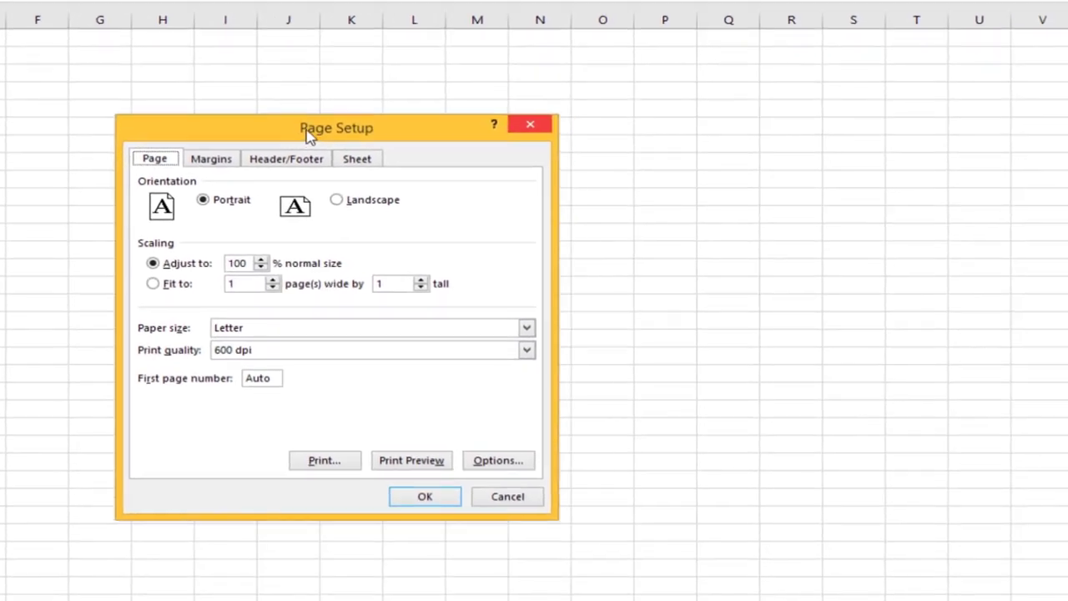
pyautogui.moveTo(308, 136); pyautogui.dragTo(241, 153)
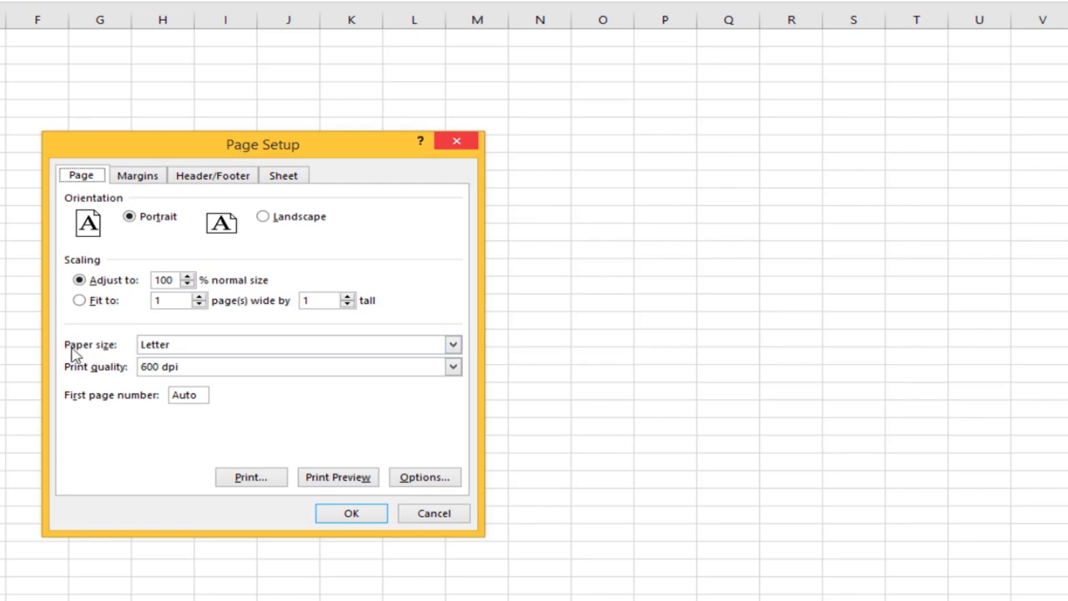
pyautogui.click(148, 351)
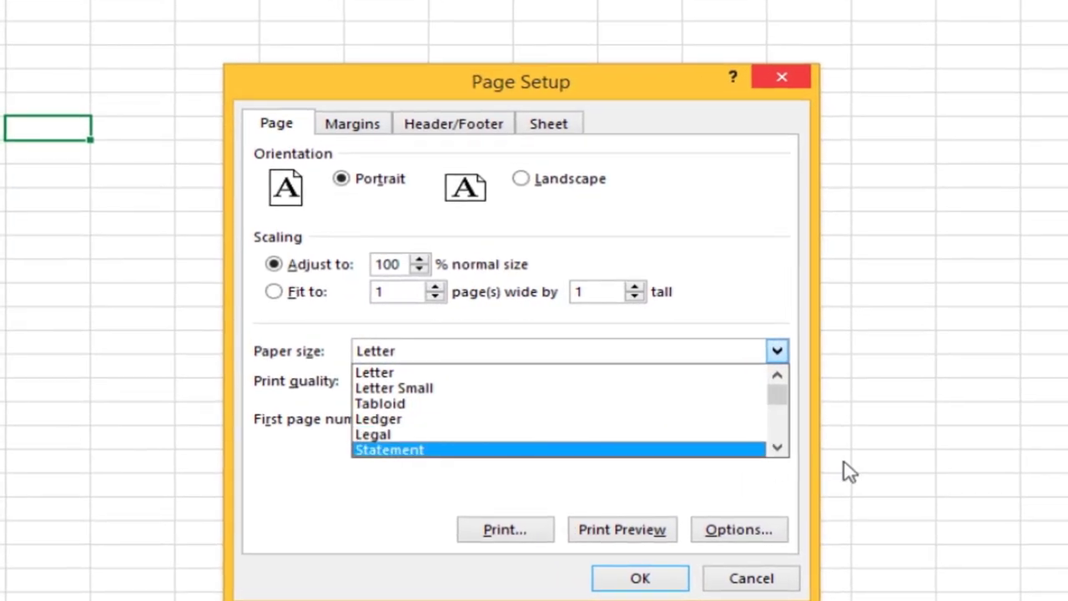
pyautogui.click(779, 449)
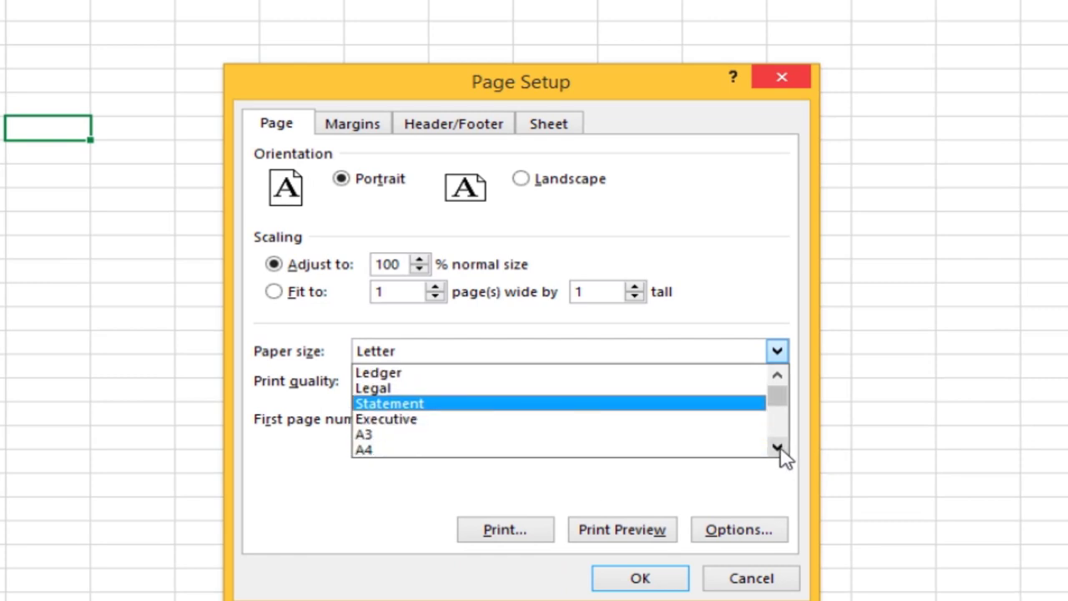
pyautogui.click(727, 435)
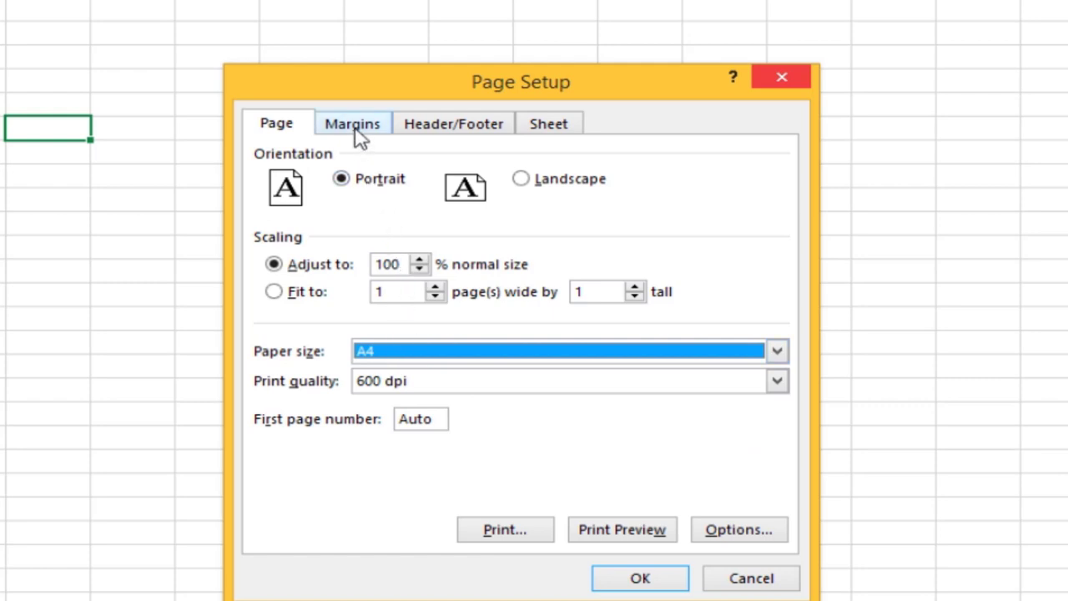
# Step: Try landscape orientation, then return to Portrait
pyautogui.click(551, 178)
pyautogui.click(364, 179)
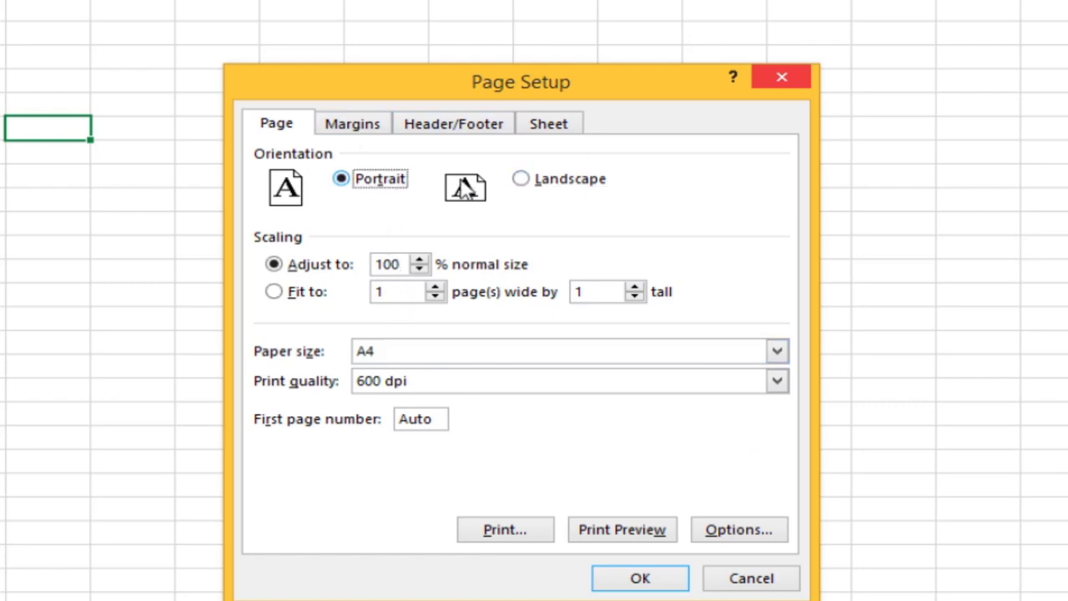
pyautogui.press('Right')
pyautogui.click(405, 183)
pyautogui.click(584, 184)
pyautogui.click(370, 185)
# Step: Set the top, bottom, left and right margins to 0.25
pyautogui.click(358, 138)
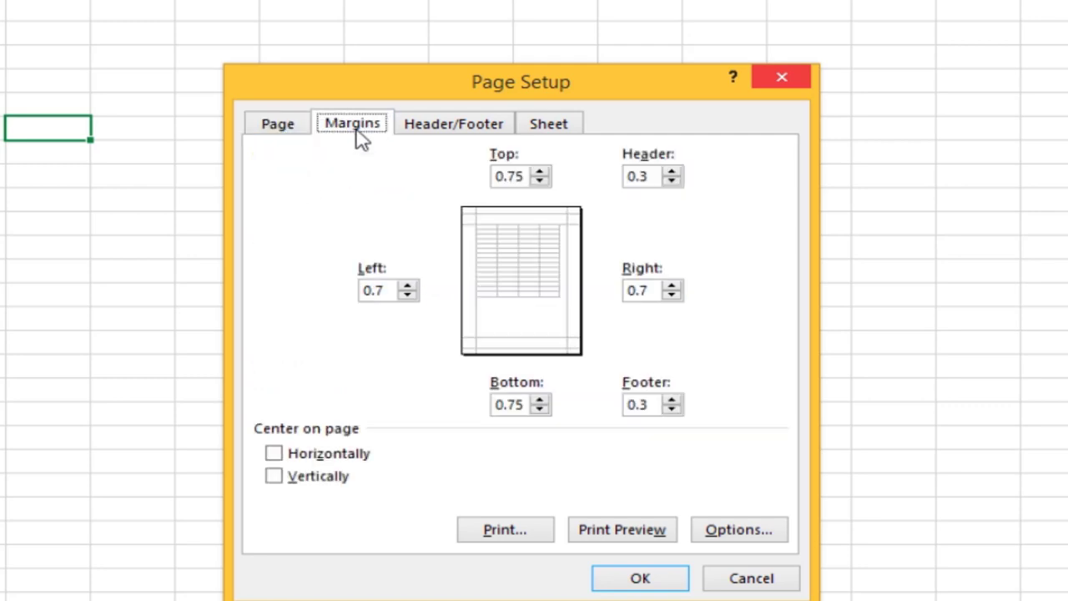
pyautogui.click(540, 181)
pyautogui.click(540, 181)
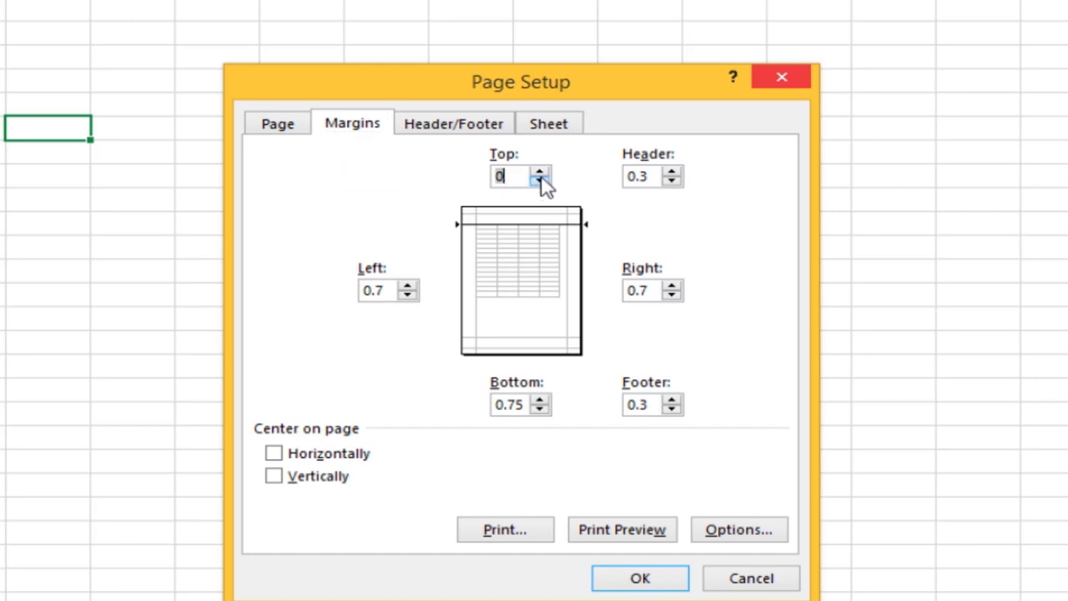
pyautogui.click(540, 409)
pyautogui.click(539, 409)
pyautogui.click(540, 408)
pyautogui.click(544, 399)
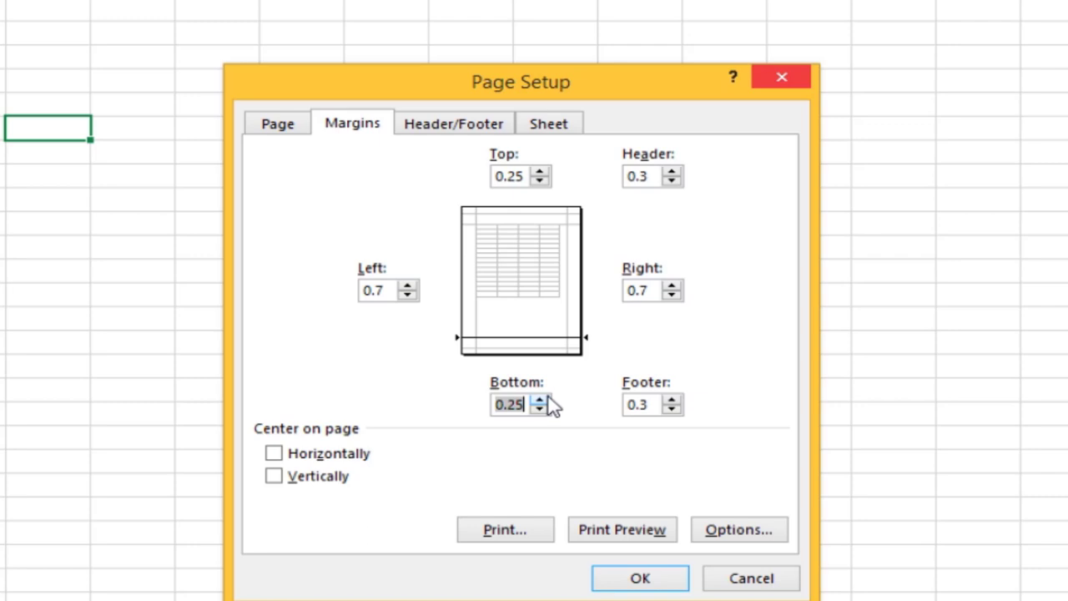
pyautogui.click(409, 295)
pyautogui.click(409, 296)
pyautogui.click(408, 296)
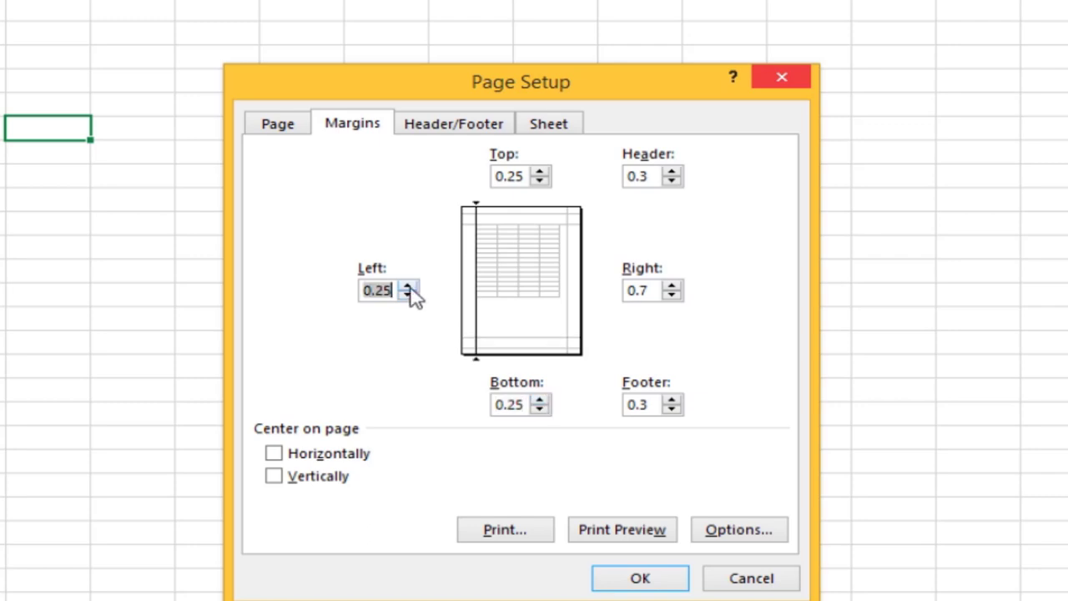
pyautogui.click(672, 294)
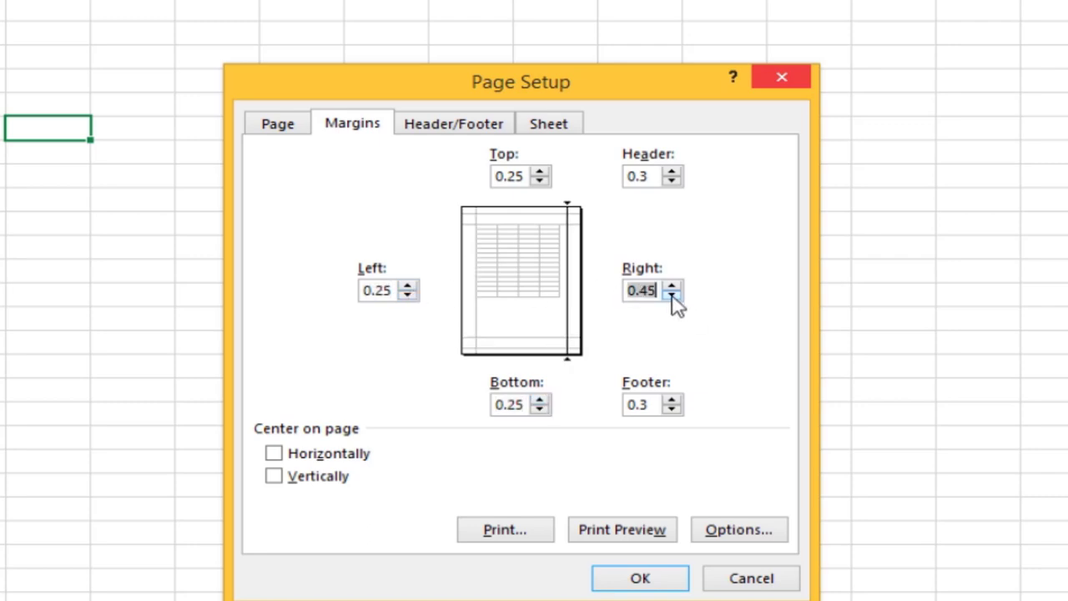
pyautogui.click(672, 295)
pyautogui.click(672, 294)
pyautogui.click(672, 285)
# Step: Leave horizontal centering off and apply the page setup
pyautogui.click(357, 457)
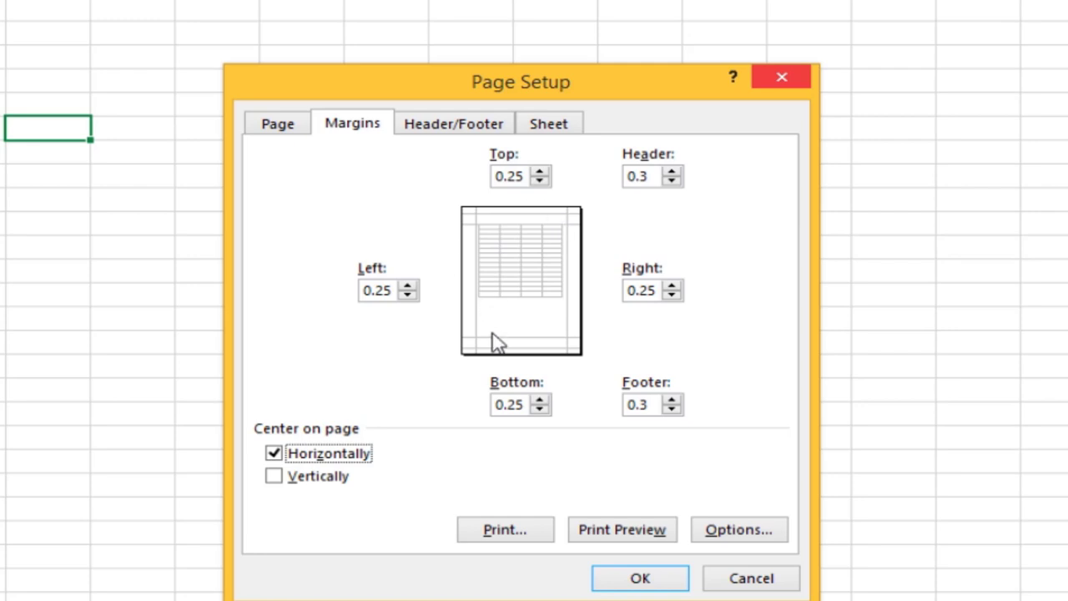
pyautogui.click(364, 458)
pyautogui.click(360, 457)
pyautogui.click(357, 456)
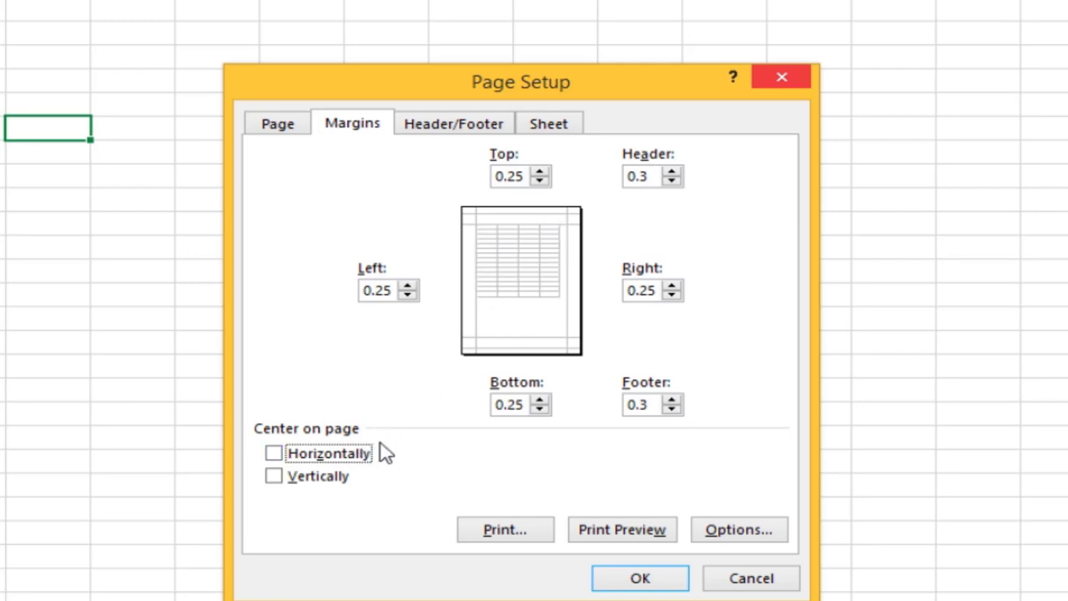
pyautogui.click(274, 456)
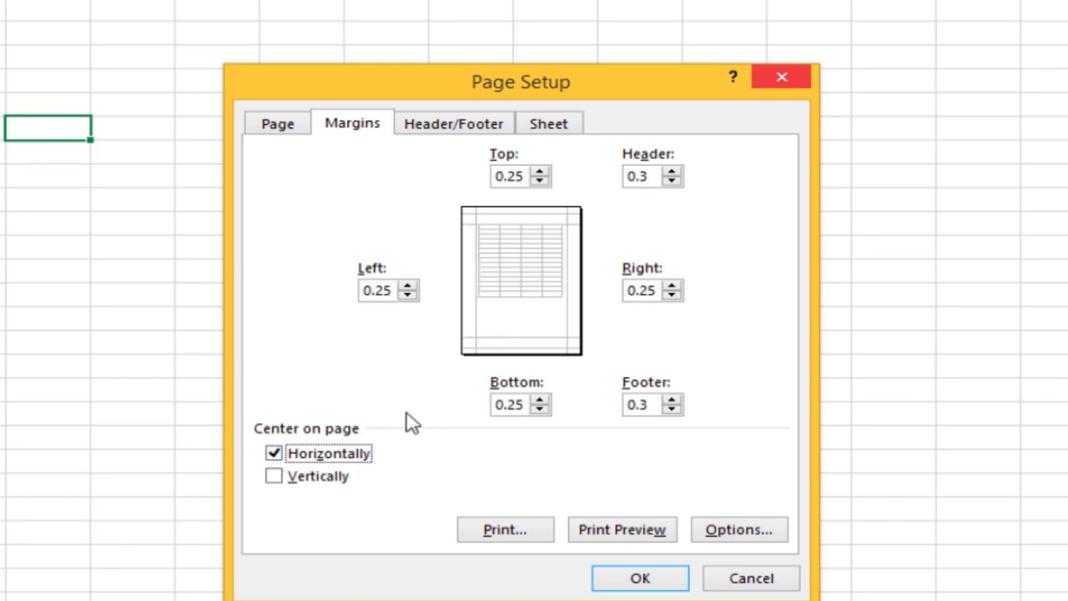
pyautogui.click(326, 457)
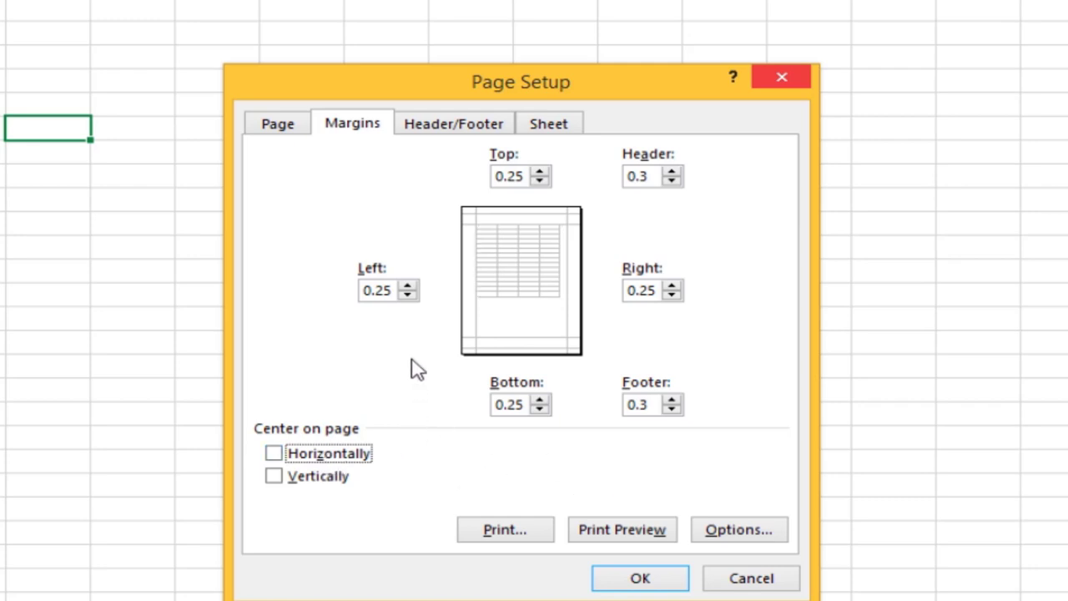
pyautogui.click(622, 579)
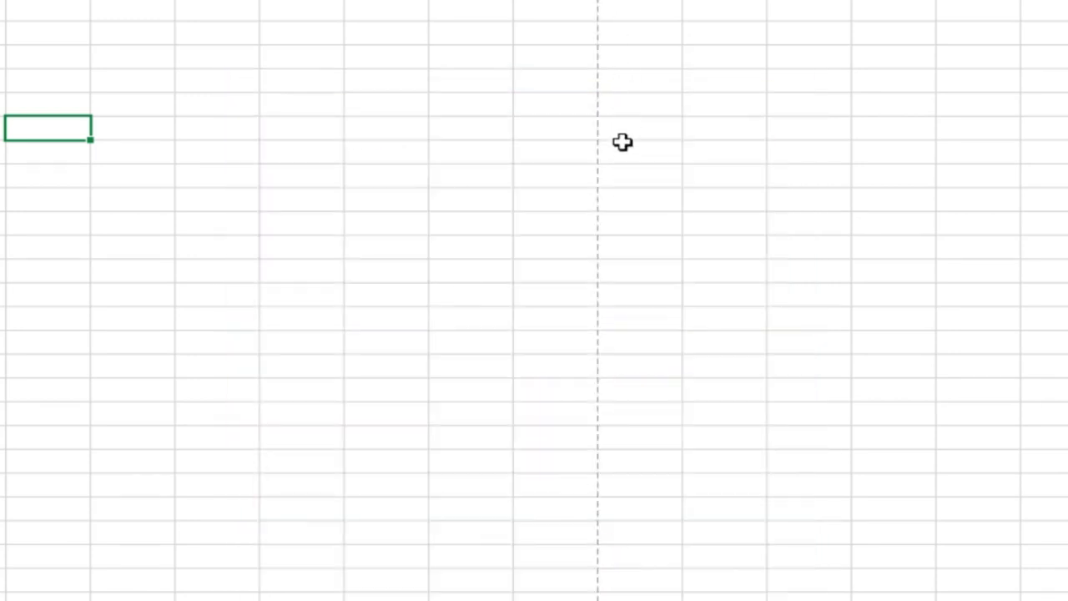
# Step: Narrow column A and widen columns B, C and D
pyautogui.scroll(-3, 601, 272)
pyautogui.scroll(-3, 598, 291)
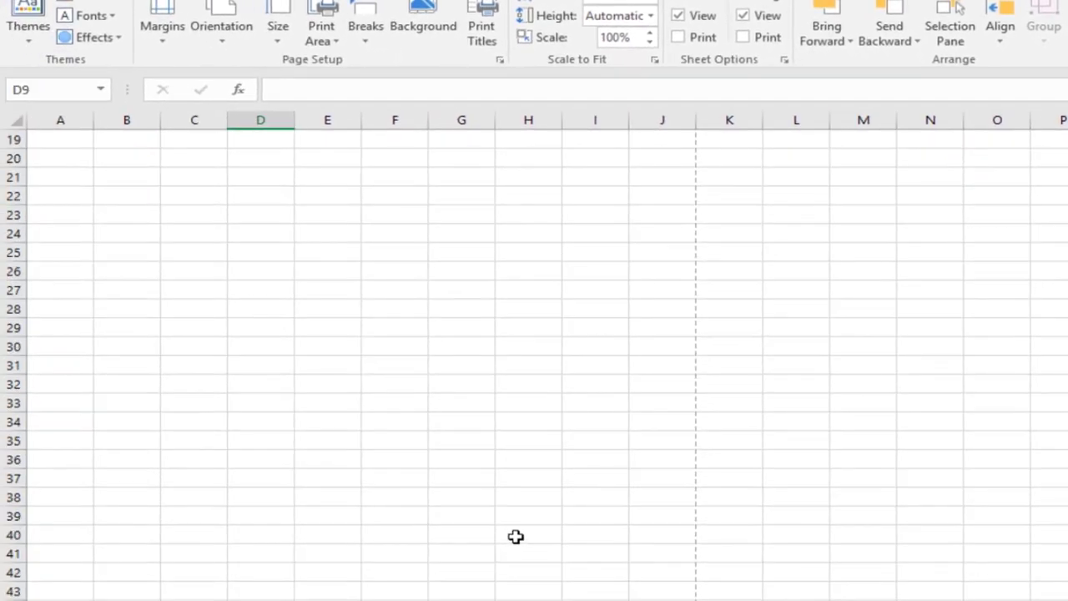
pyautogui.scroll(4, 516, 534)
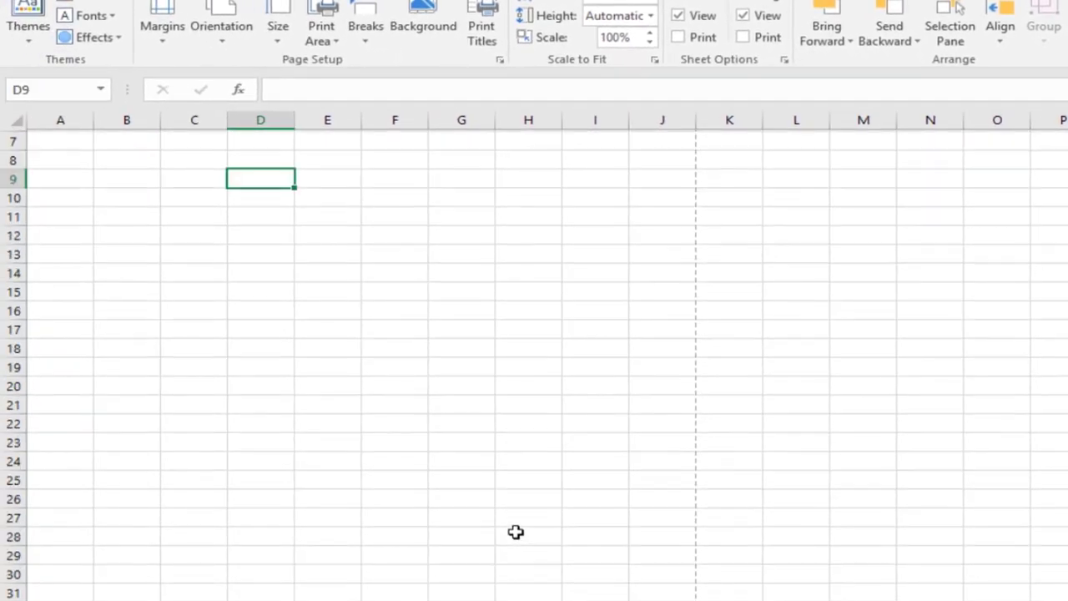
pyautogui.scroll(2, 515, 533)
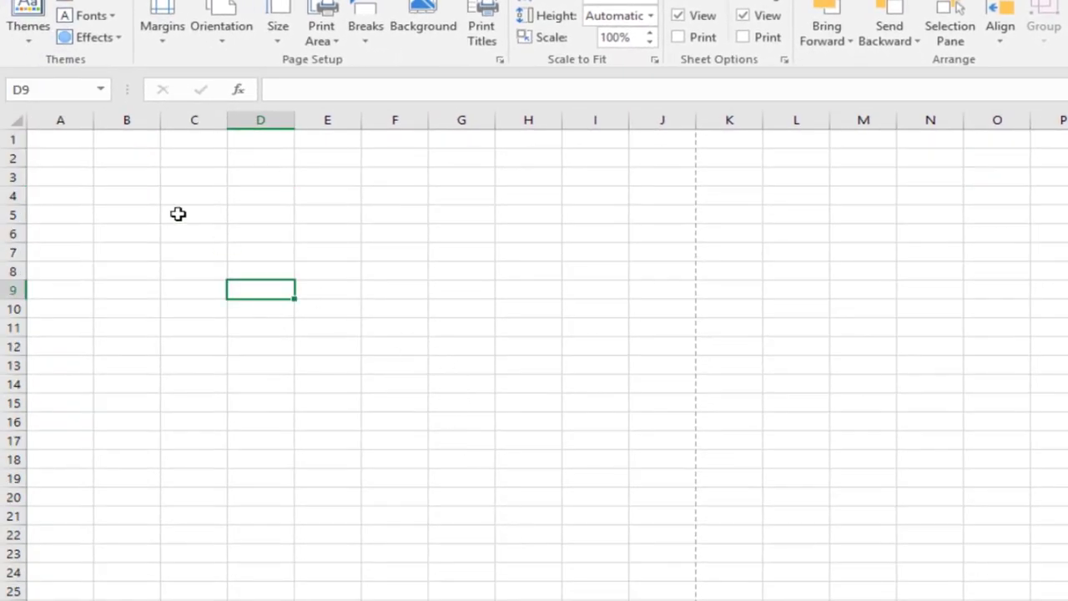
pyautogui.moveTo(93, 128); pyautogui.dragTo(71, 125)
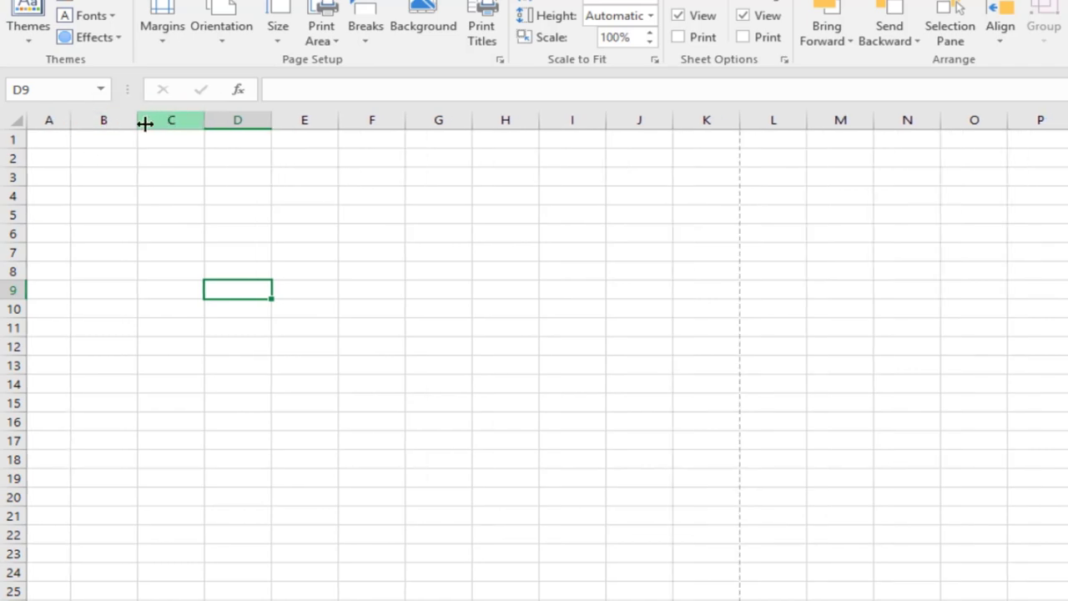
pyautogui.moveTo(145, 123); pyautogui.dragTo(241, 122)
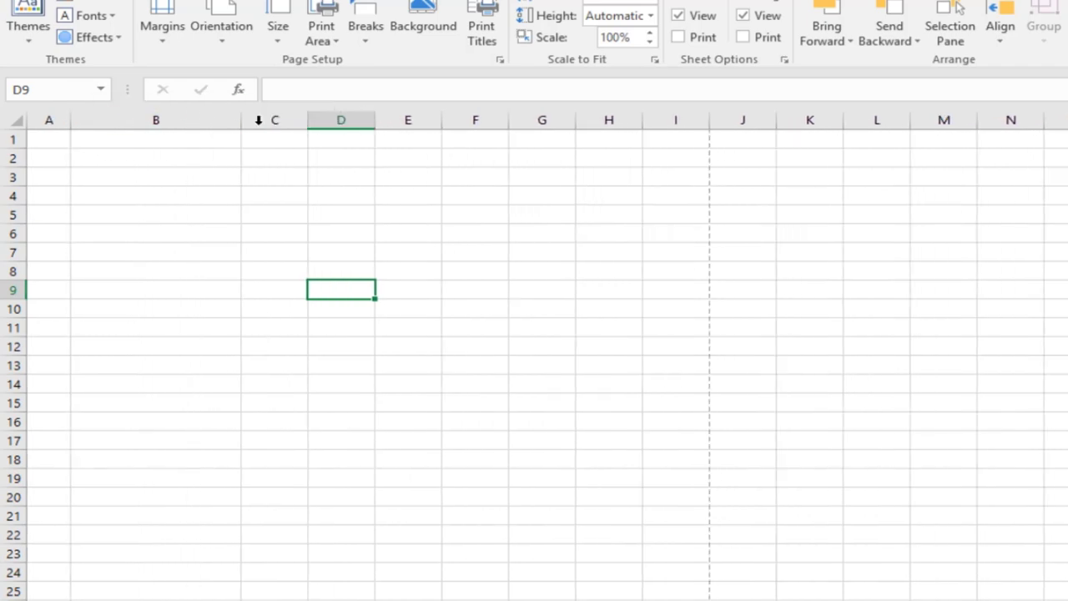
pyautogui.moveTo(307, 122); pyautogui.dragTo(352, 122)
pyautogui.moveTo(420, 122); pyautogui.dragTo(446, 122)
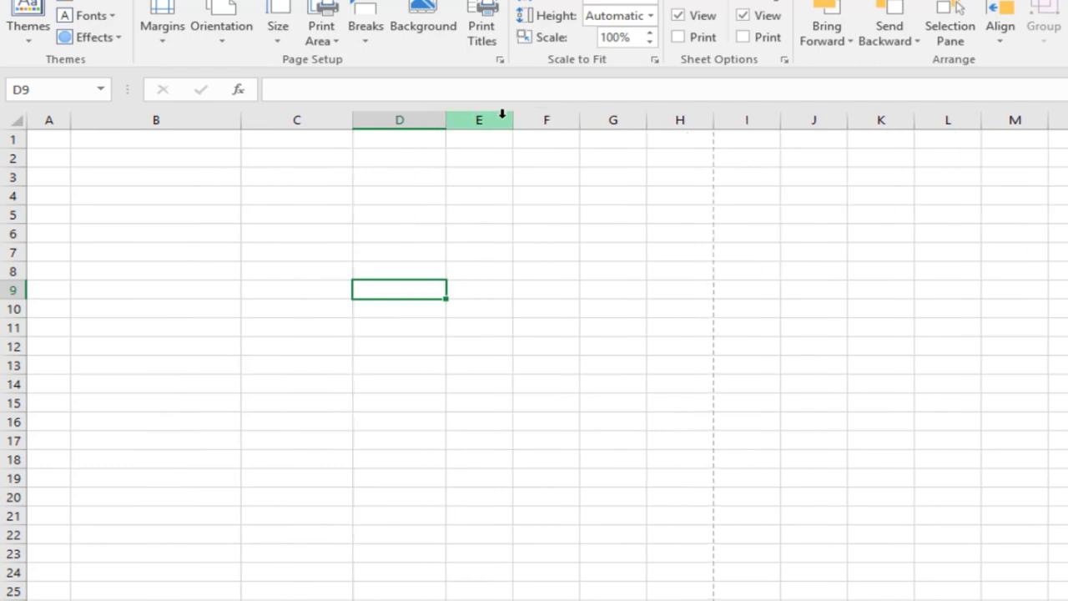
# Step: Widen columns E and F up to the page-break line, then select A5
pyautogui.moveTo(512, 122); pyautogui.dragTo(549, 122)
pyautogui.moveTo(616, 122); pyautogui.dragTo(639, 122)
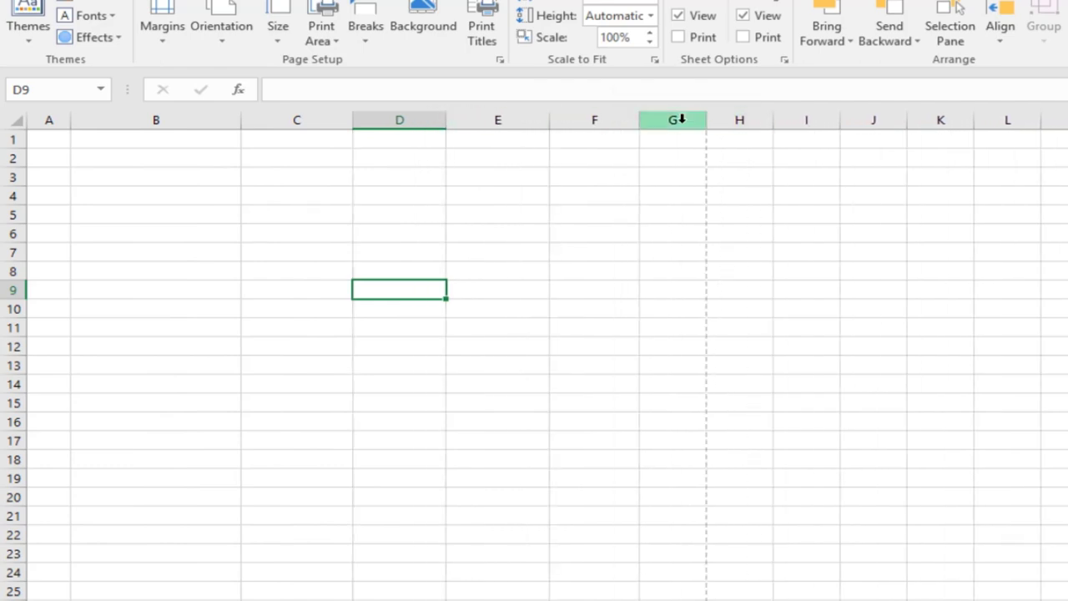
pyautogui.moveTo(640, 122)
pyautogui.mouseDown()
pyautogui.moveTo(660, 124)
pyautogui.moveTo(534, 120)
pyautogui.moveTo(572, 120)
pyautogui.mouseUp()
pyautogui.click(551, 231)
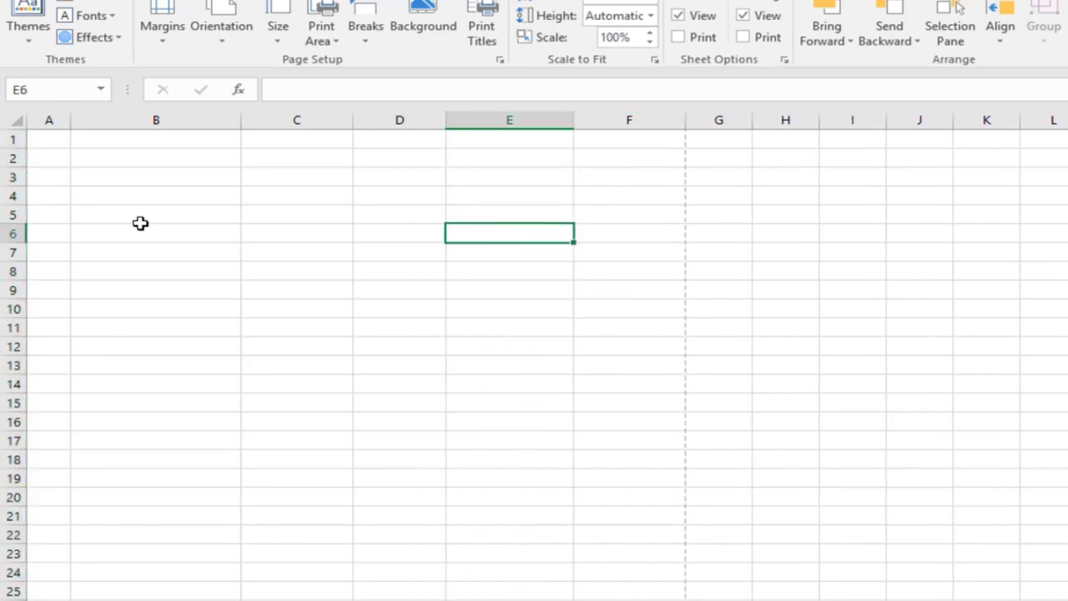
pyautogui.click(41, 214)
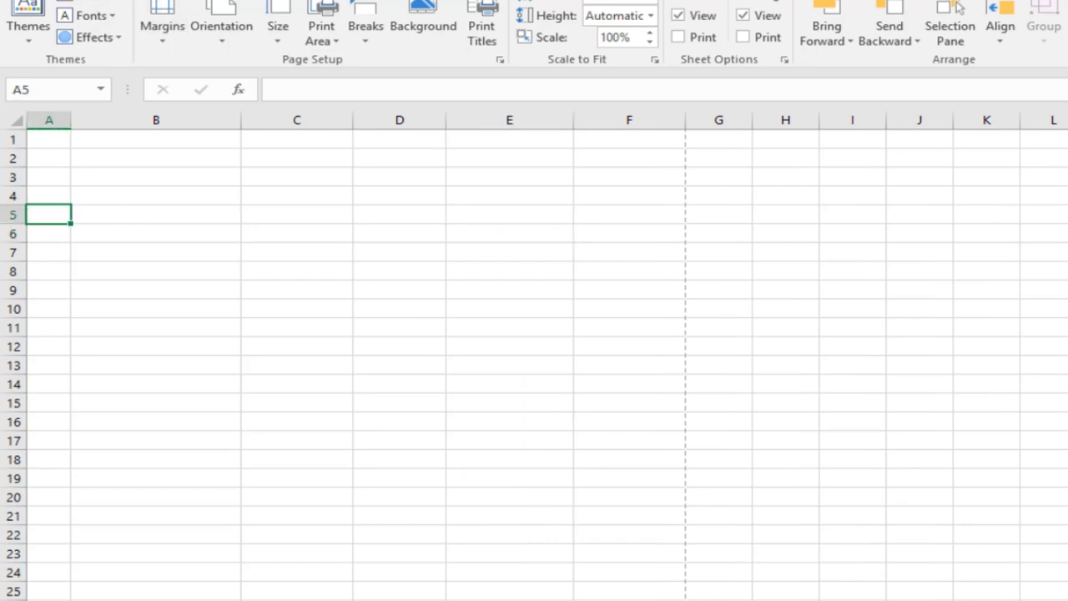
pyautogui.hotkey('alt', 'f')
pyautogui.press('Escape')
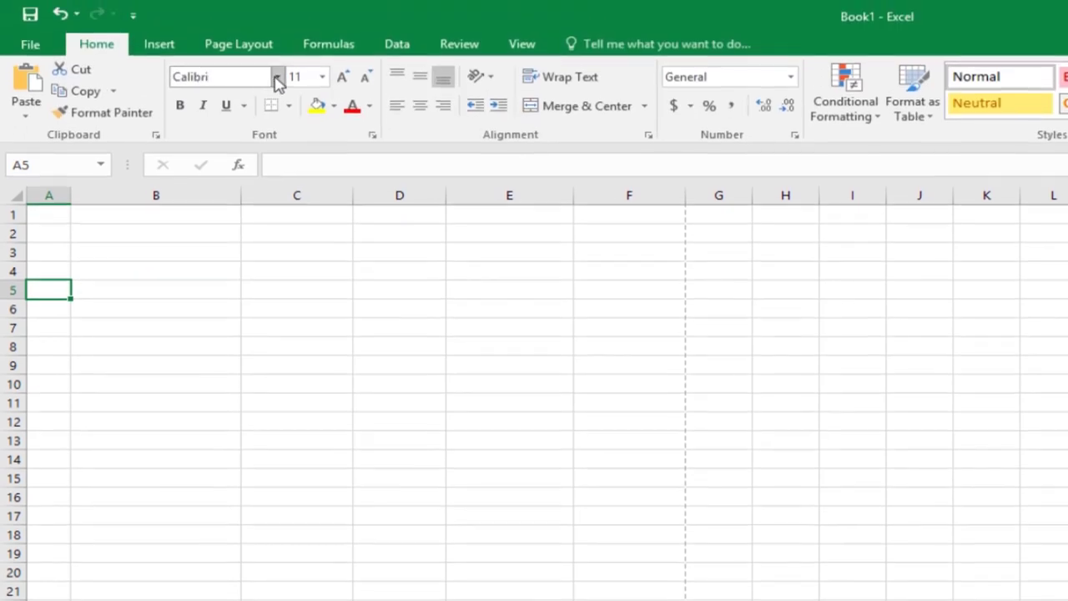
# Step: Set the font to Calibri Light and enter 'ជល' in A5
pyautogui.click(276, 76)
pyautogui.click(346, 123)
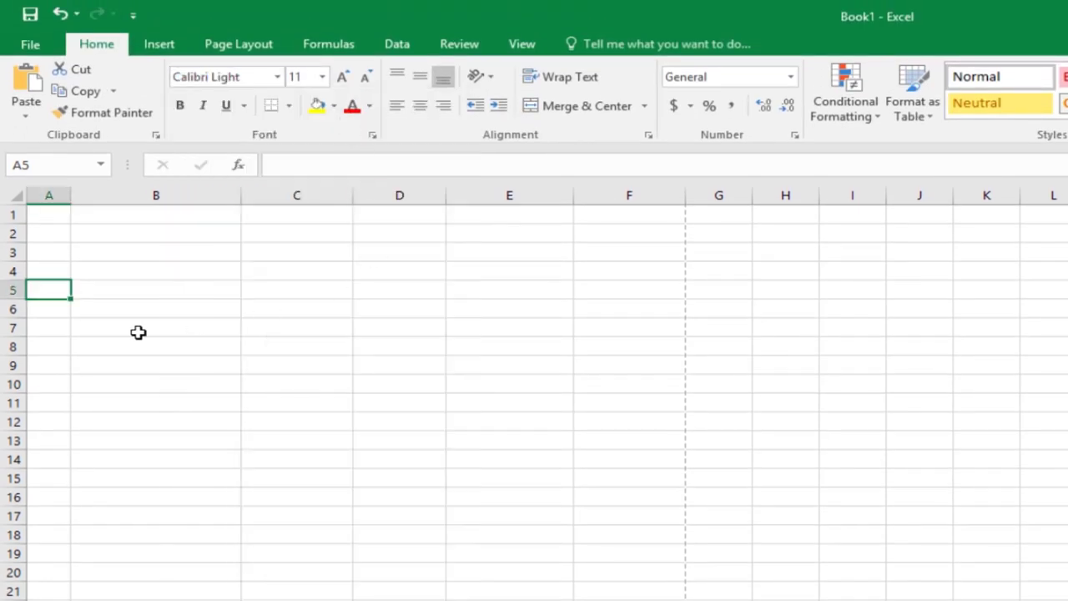
pyautogui.write('ជល')
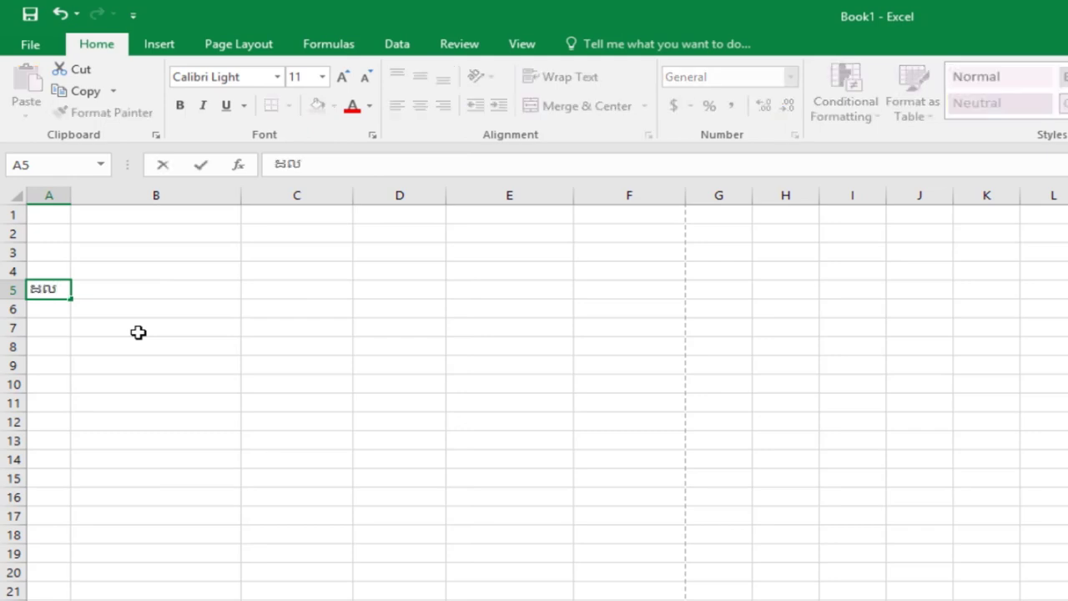
pyautogui.click(139, 332)
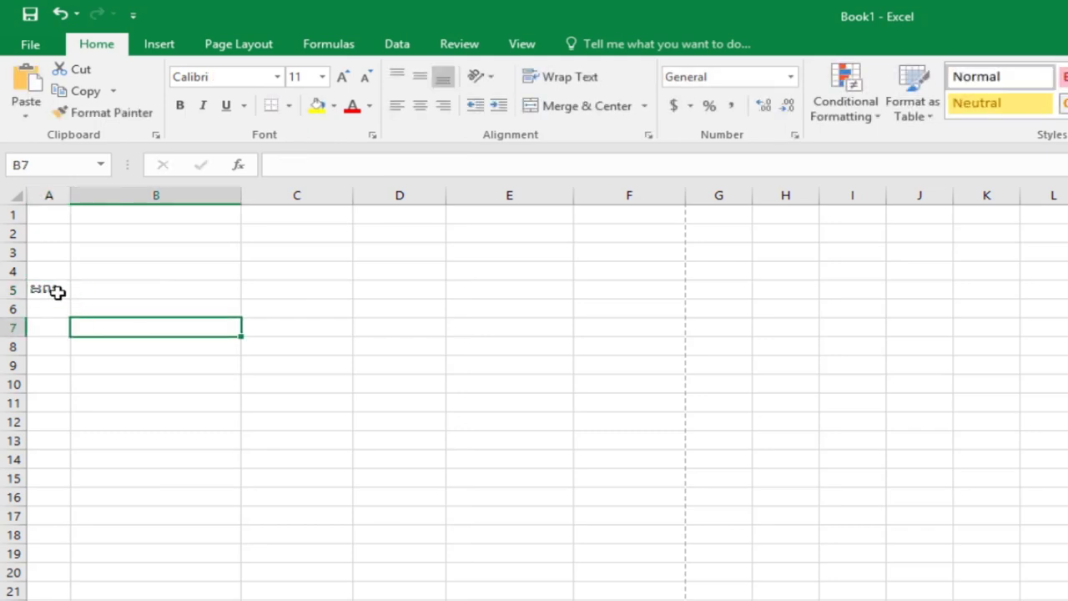
# Step: Apply the Khmer OS Muol Light font to cells A5:F5
pyautogui.moveTo(55, 291); pyautogui.dragTo(626, 289)
pyautogui.click(276, 83)
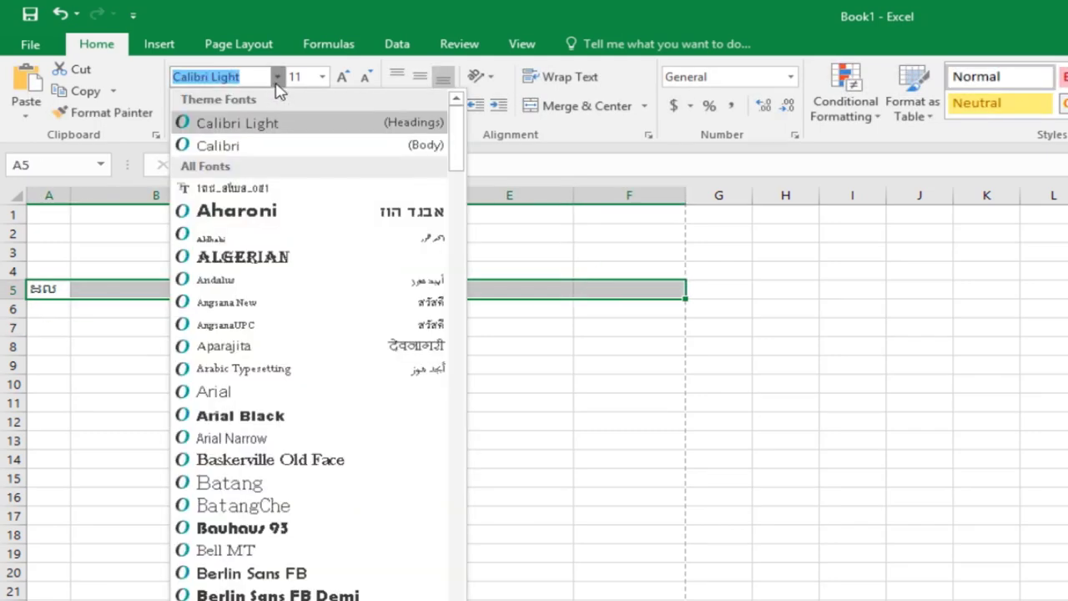
pyautogui.moveTo(456, 134); pyautogui.dragTo(464, 364)
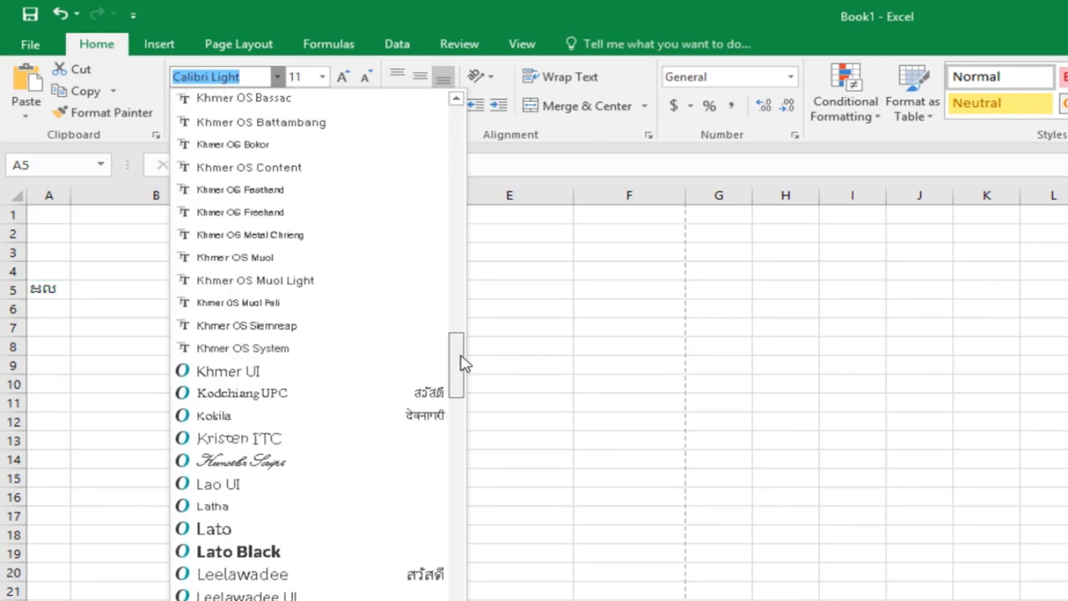
pyautogui.click(320, 281)
# Step: Enter Khmer column headings in B5, C5, D5, E5 and F5
pyautogui.click(134, 296)
pyautogui.write('ឱ')
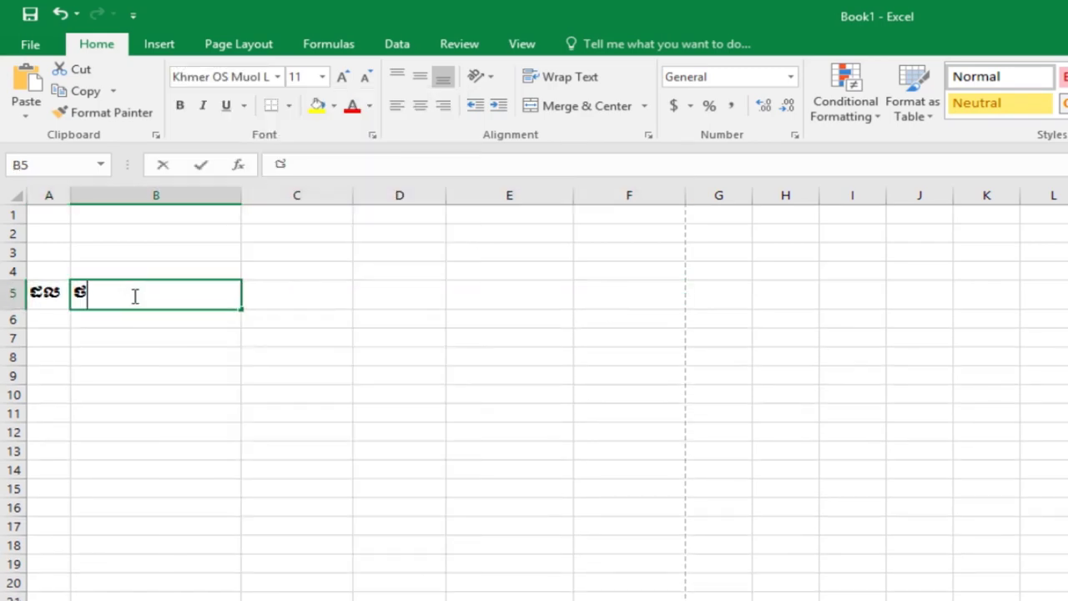
pyautogui.write('ជសថជសថជ')
pyautogui.click(296, 297)
pyautogui.write('ជសថ')
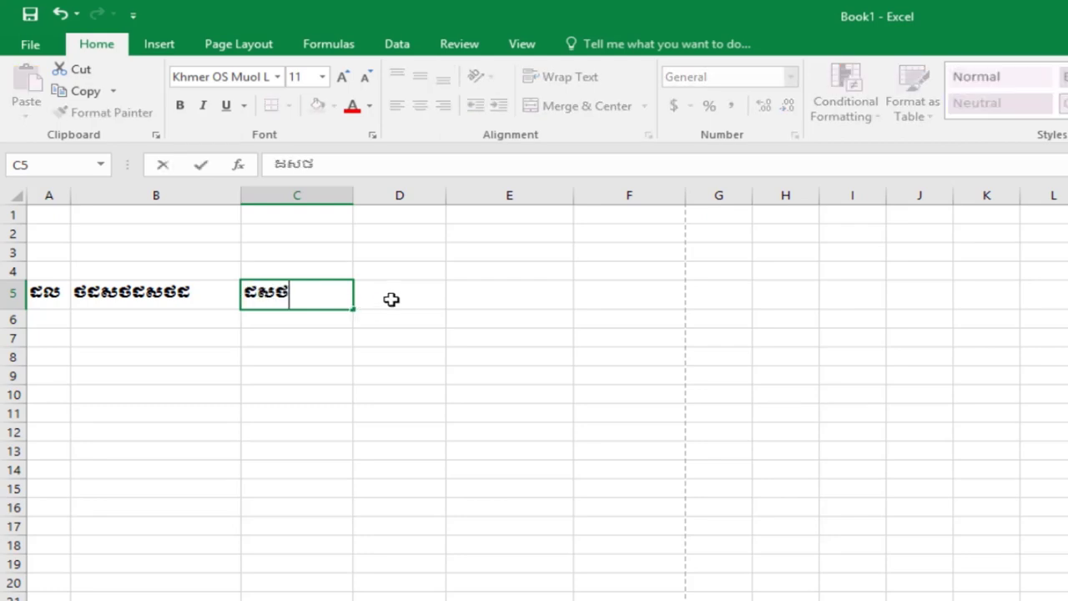
pyautogui.write('ជសថ')
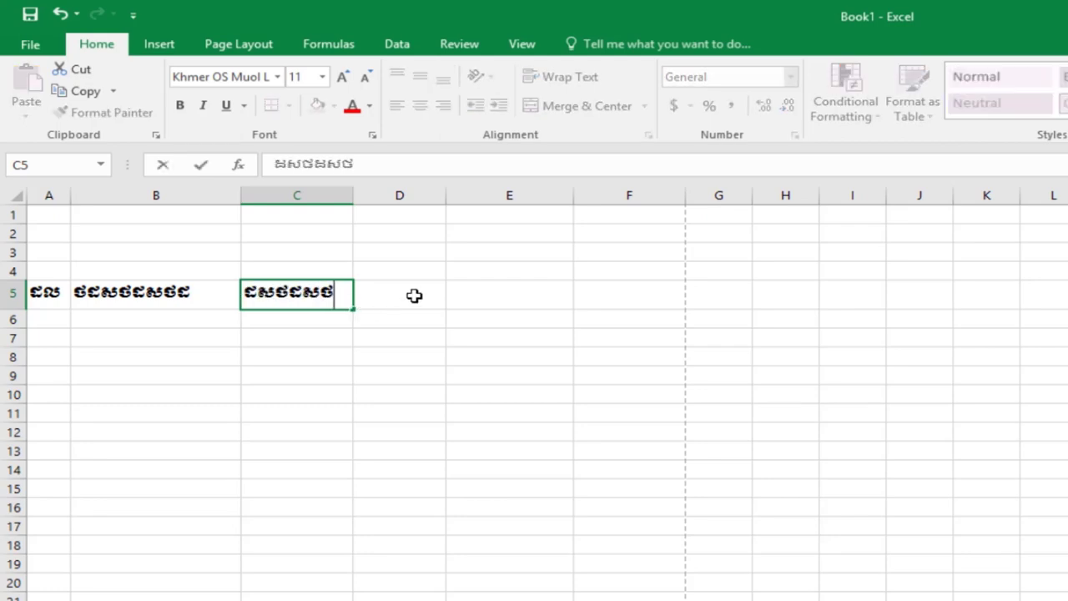
pyautogui.click(415, 295)
pyautogui.write('ជថជសថ')
pyautogui.click(493, 293)
pyautogui.write('ជស')
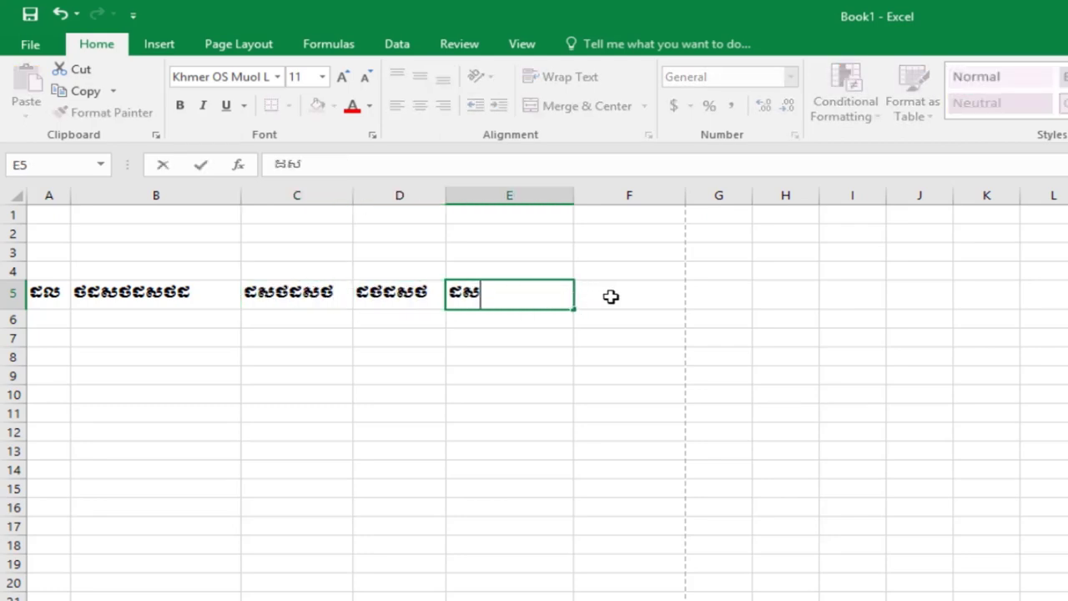
pyautogui.write('ថជសថជសថ')
pyautogui.press('BackSpace')
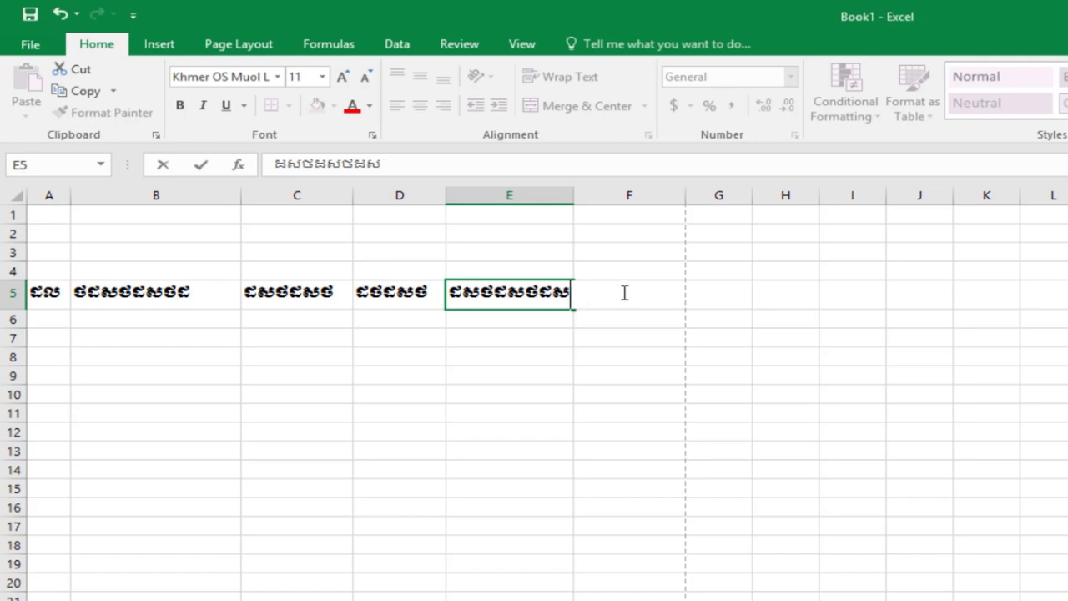
pyautogui.click(624, 292)
pyautogui.write('សជថជសថ')
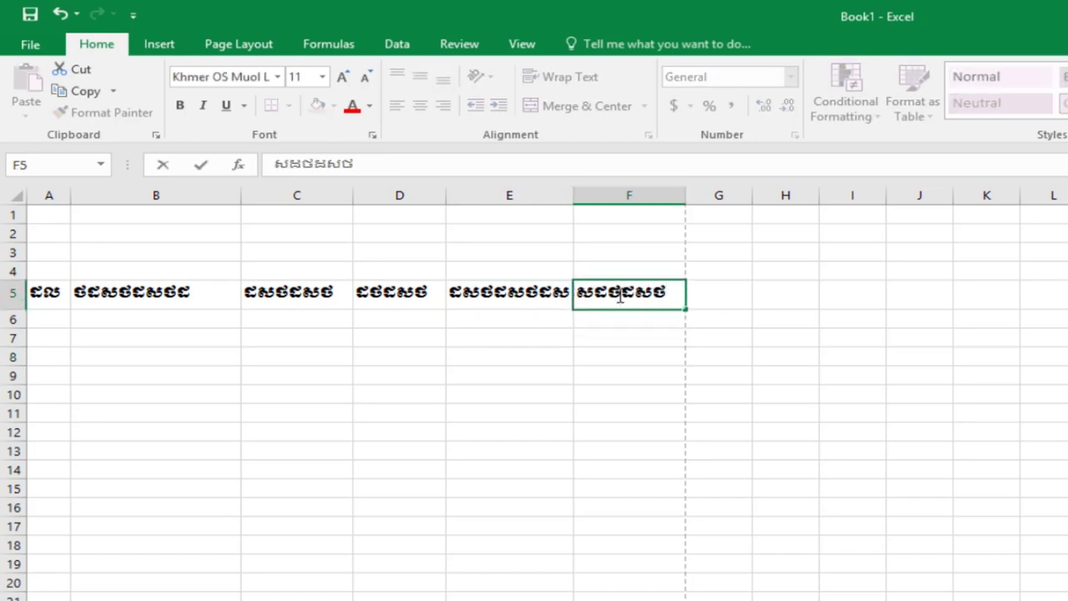
pyautogui.write('ស')
pyautogui.click(620, 355)
# Step: Autofit columns D, C and B to their Khmer headings
pyautogui.click(569, 198)
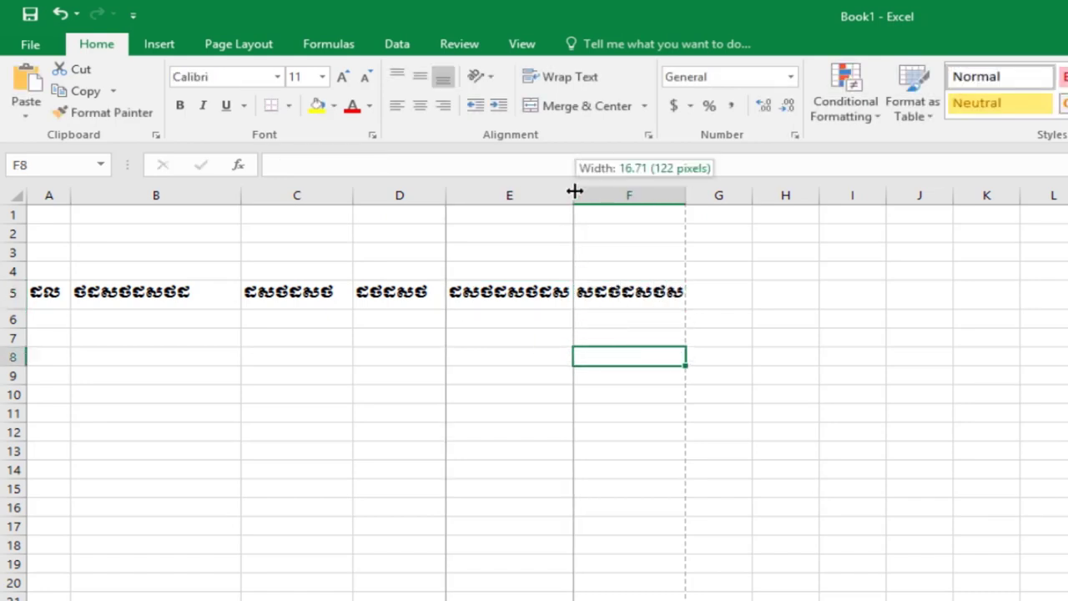
pyautogui.moveTo(454, 194); pyautogui.dragTo(445, 198)
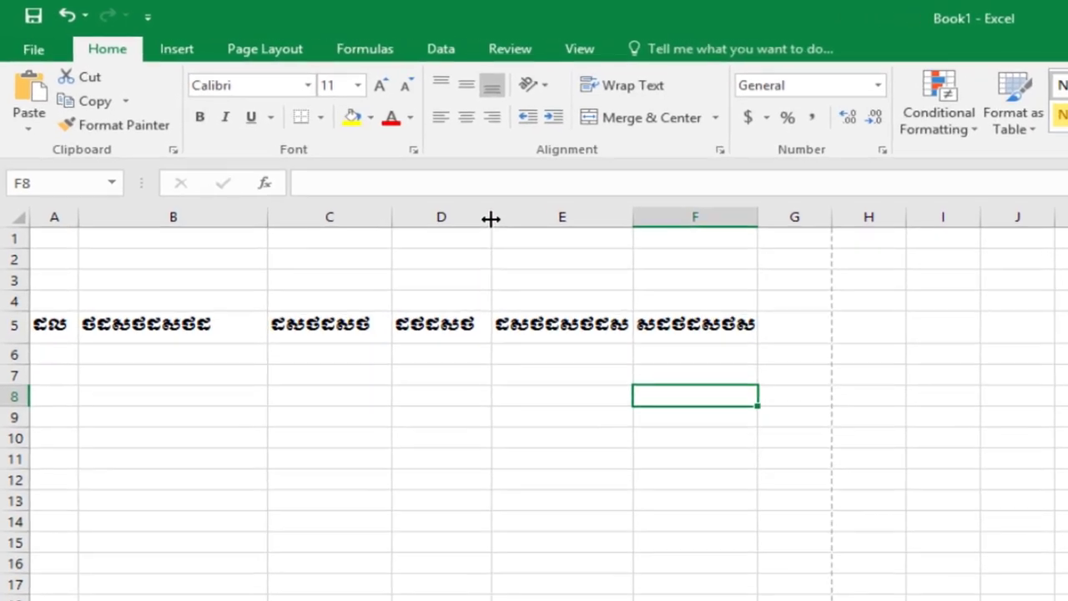
pyautogui.doubleClick(443, 197)
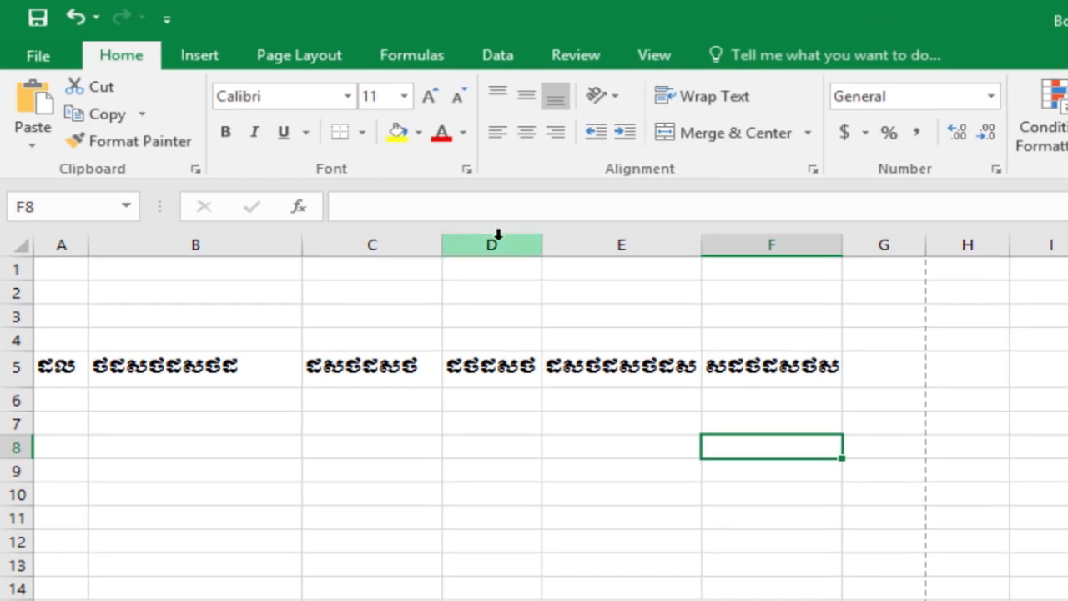
pyautogui.doubleClick(433, 245)
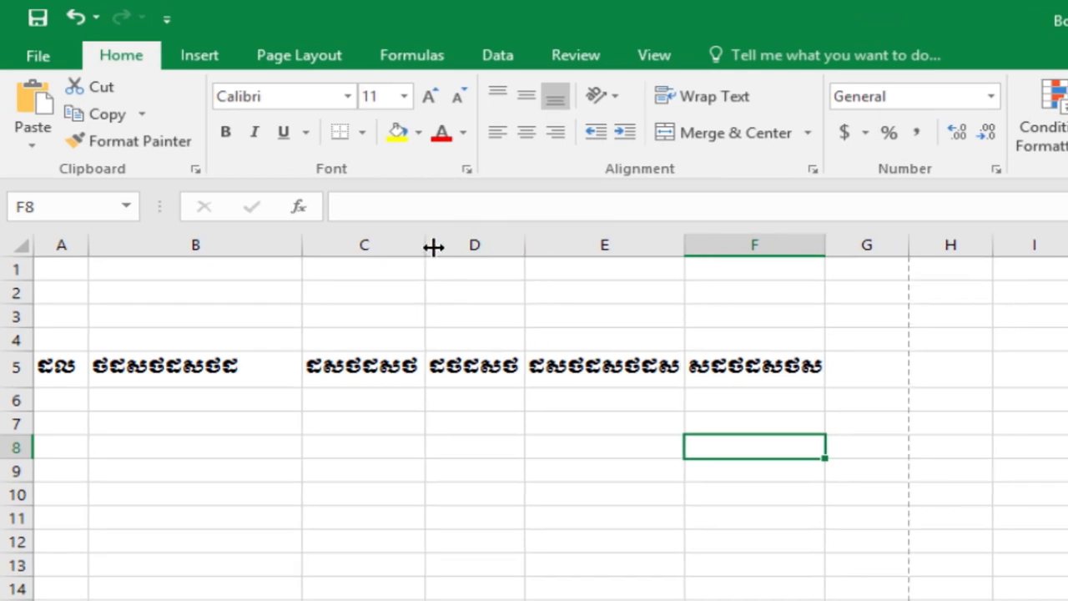
pyautogui.doubleClick(302, 246)
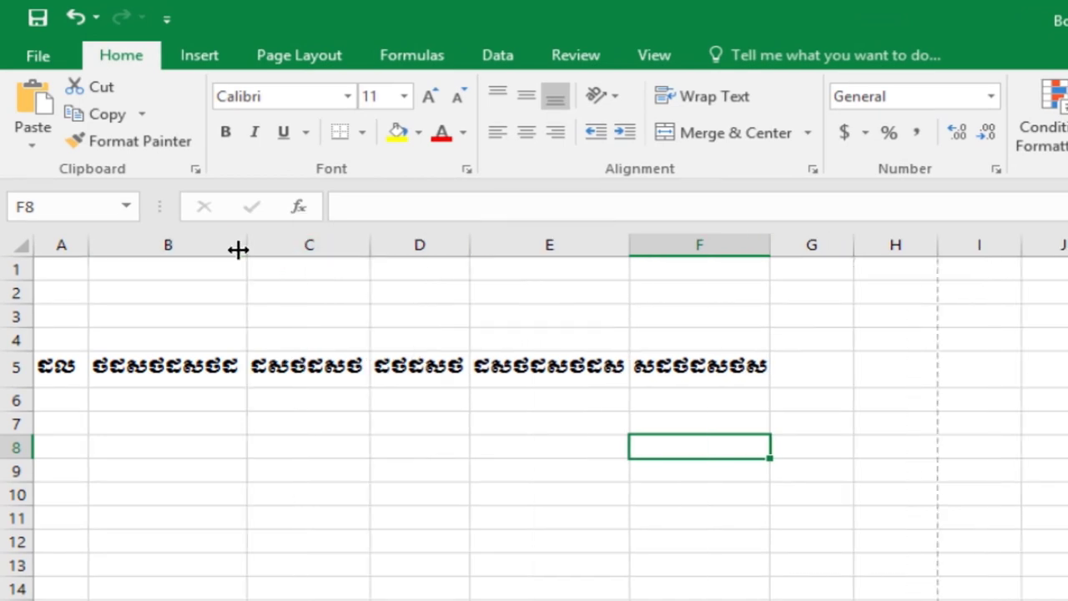
# Step: Widen columns B through F slightly so each heading fits
pyautogui.moveTo(239, 249); pyautogui.dragTo(293, 249)
pyautogui.moveTo(419, 249); pyautogui.dragTo(429, 249)
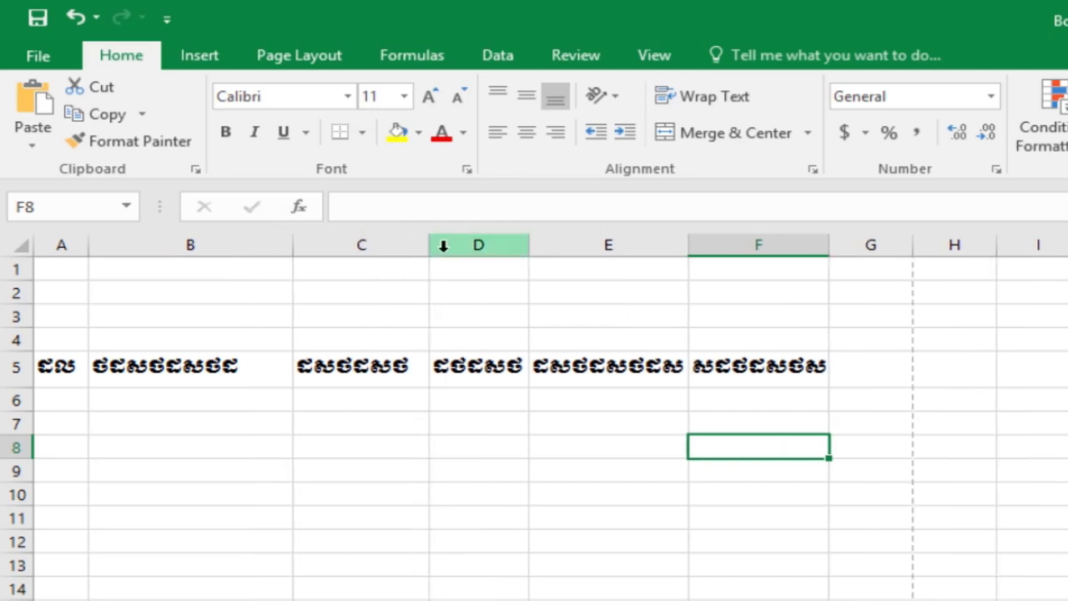
pyautogui.moveTo(521, 249); pyautogui.dragTo(530, 249)
pyautogui.moveTo(687, 248); pyautogui.dragTo(709, 248)
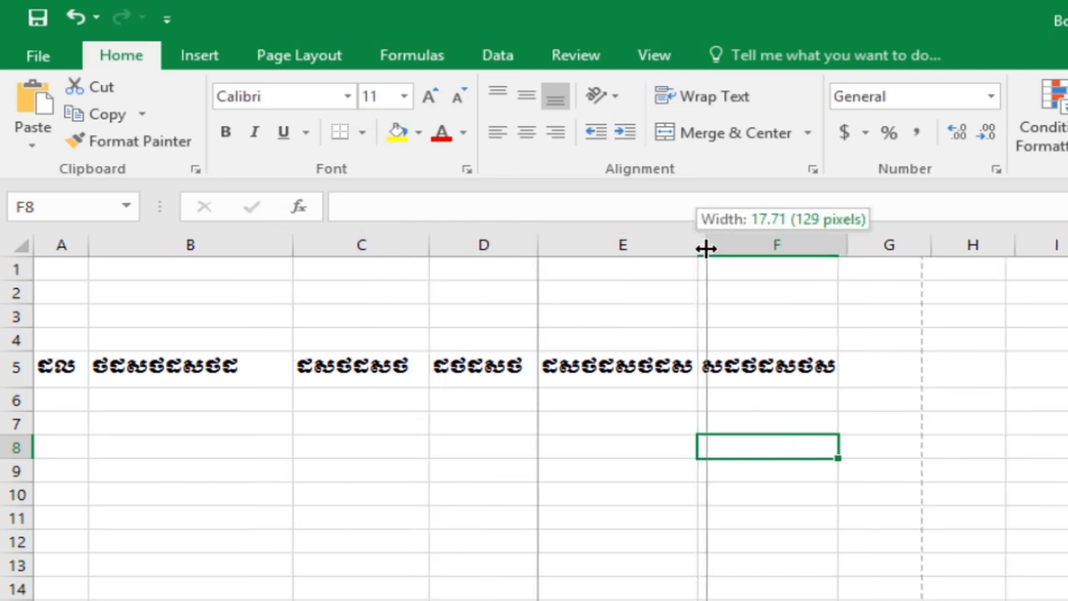
pyautogui.moveTo(850, 248); pyautogui.dragTo(861, 254)
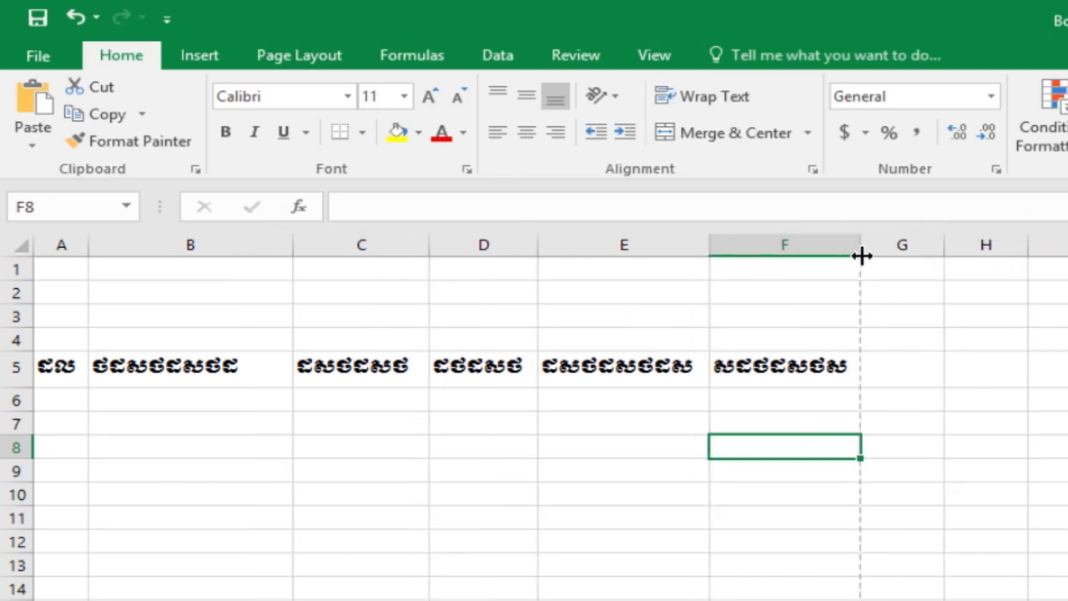
pyautogui.click(657, 521)
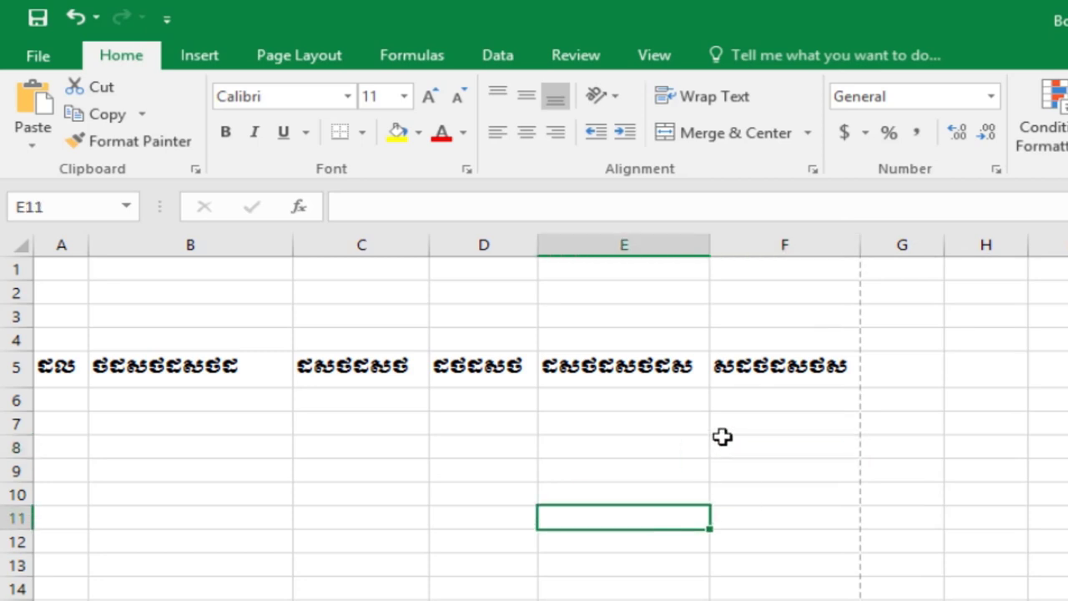
pyautogui.click(562, 447)
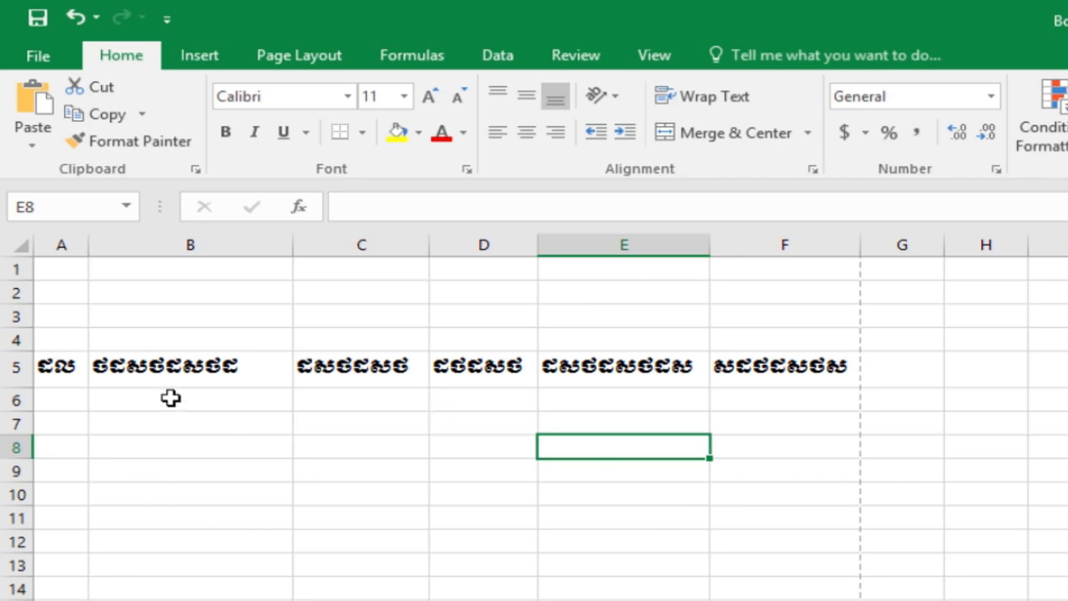
pyautogui.click(162, 336)
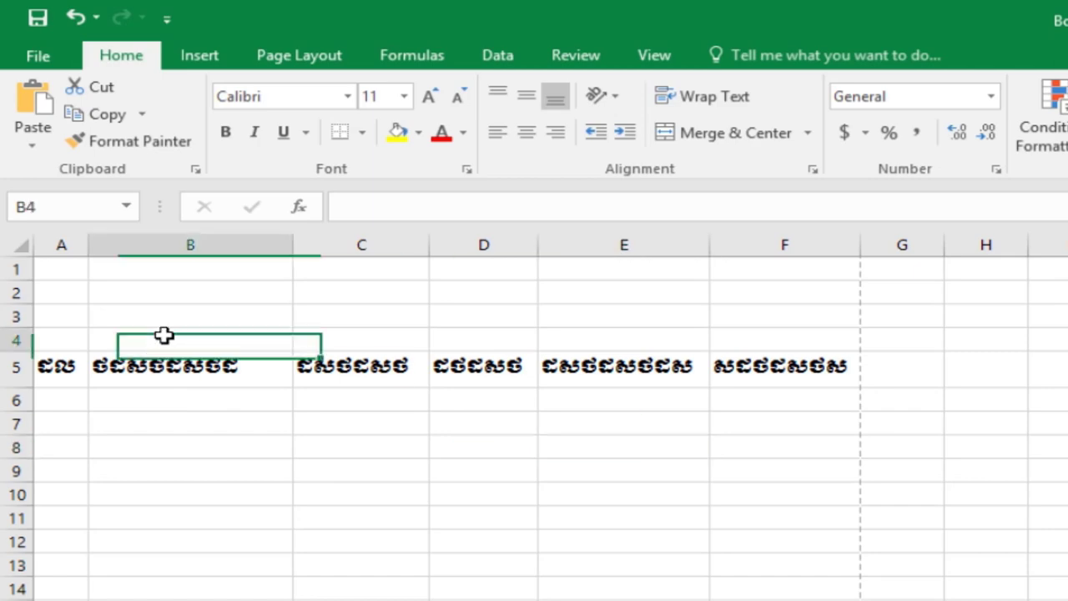
pyautogui.click(42, 57)
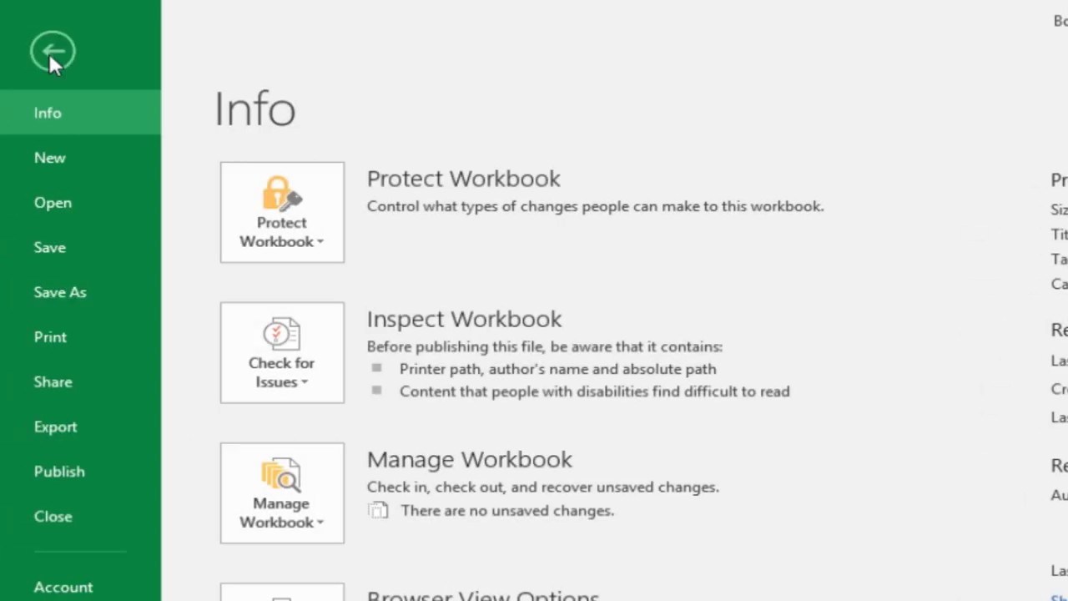
pyautogui.click(51, 55)
pyautogui.click(42, 57)
pyautogui.click(79, 349)
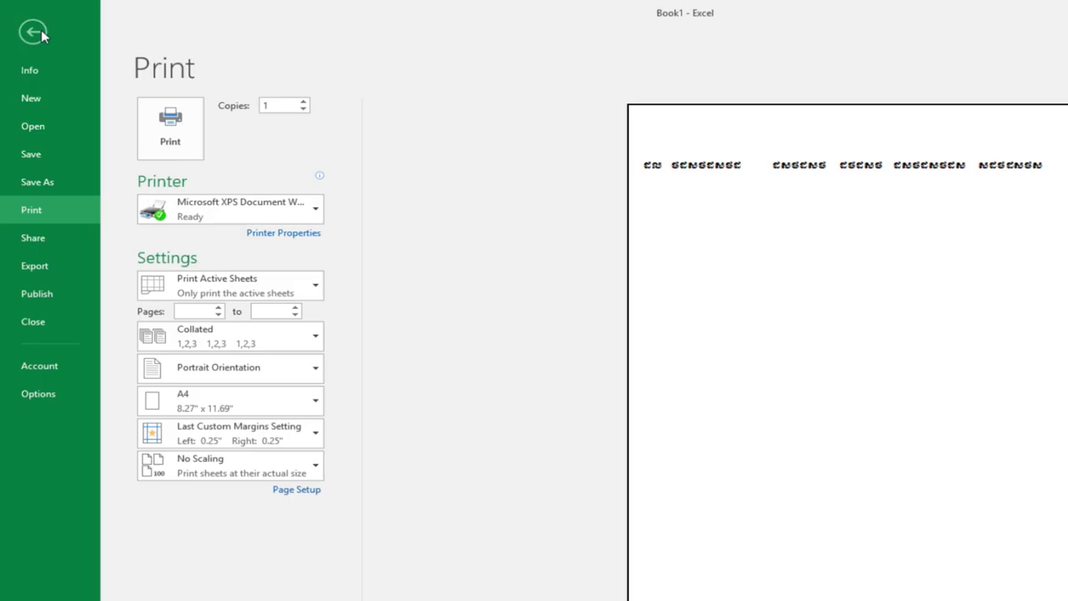
# Step: Apply outline and inside borders to the range A5:F28
pyautogui.click(38, 30)
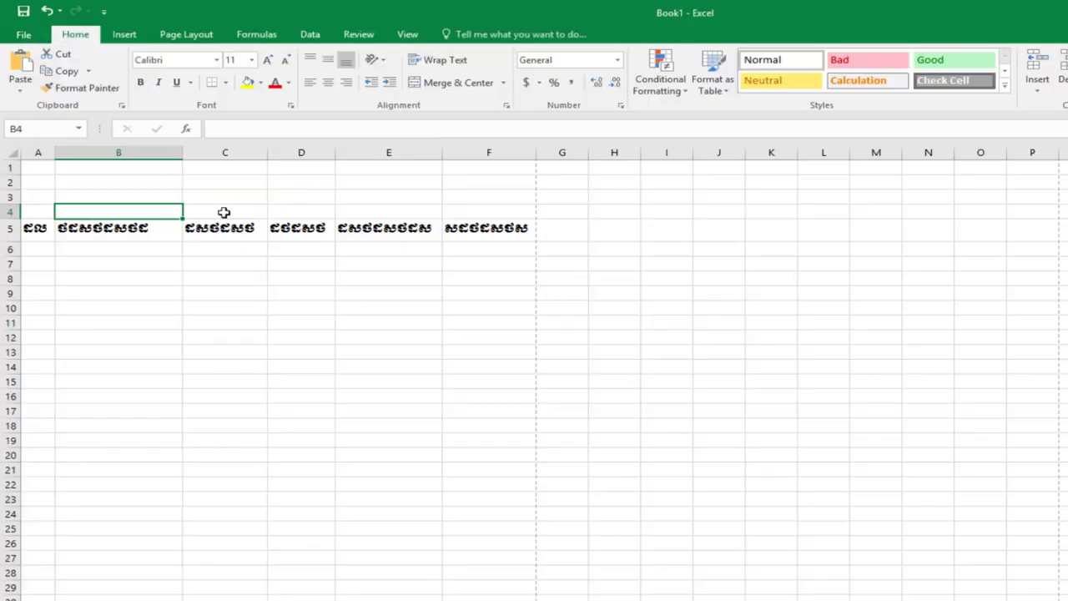
pyautogui.moveTo(31, 231); pyautogui.dragTo(489, 576)
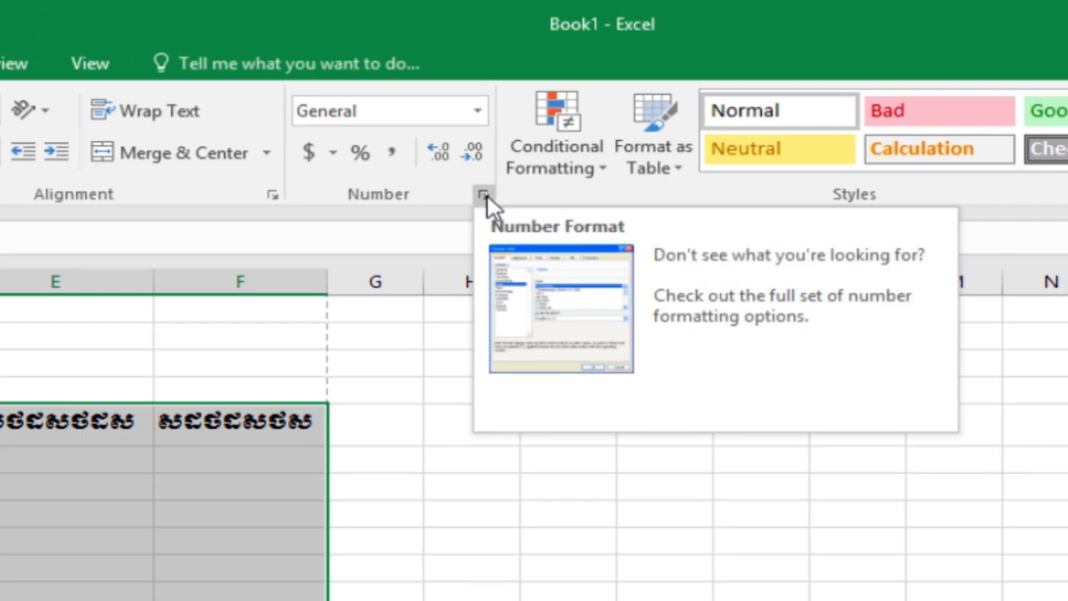
pyautogui.click(484, 196)
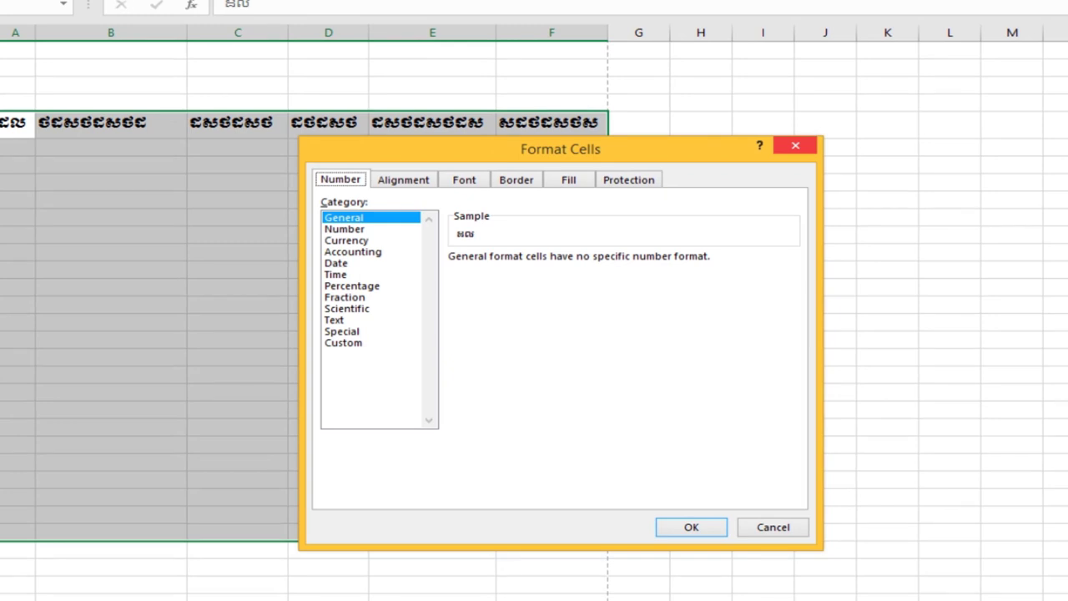
pyautogui.click(518, 181)
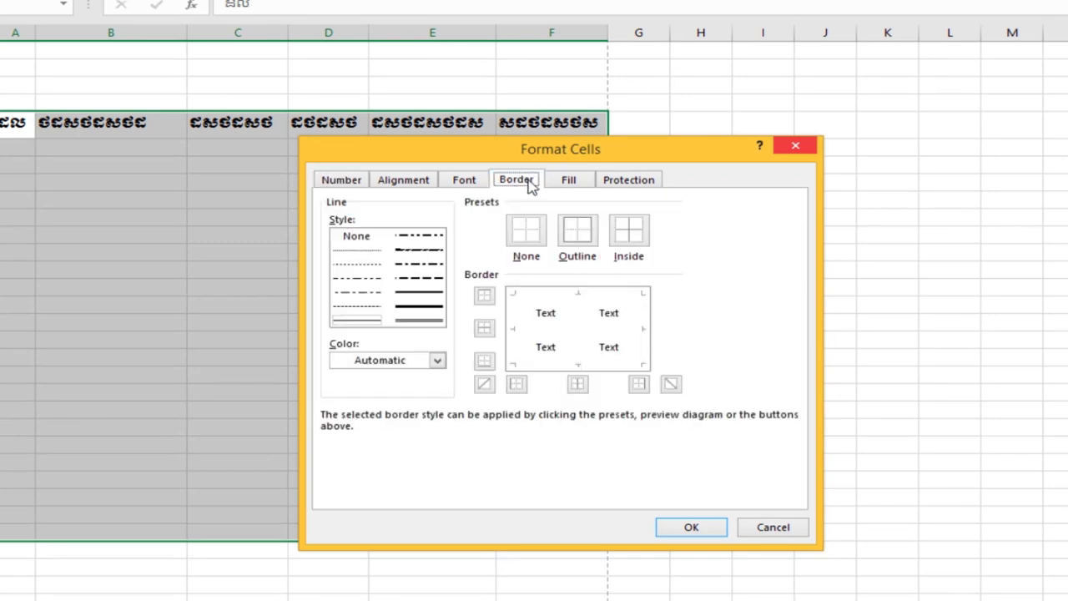
pyautogui.click(578, 230)
pyautogui.click(629, 232)
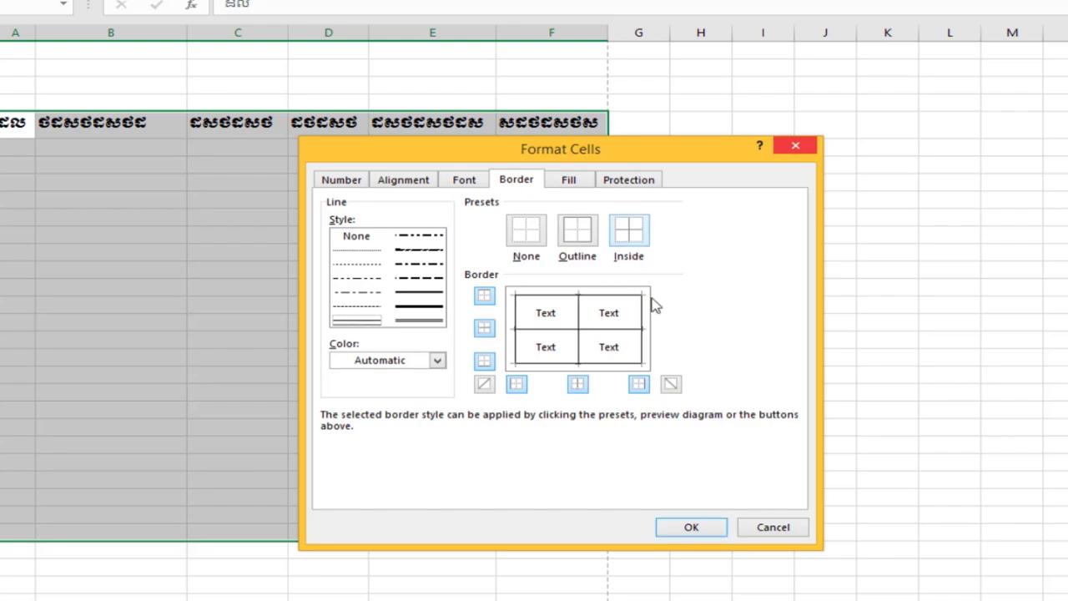
pyautogui.click(691, 527)
pyautogui.click(382, 435)
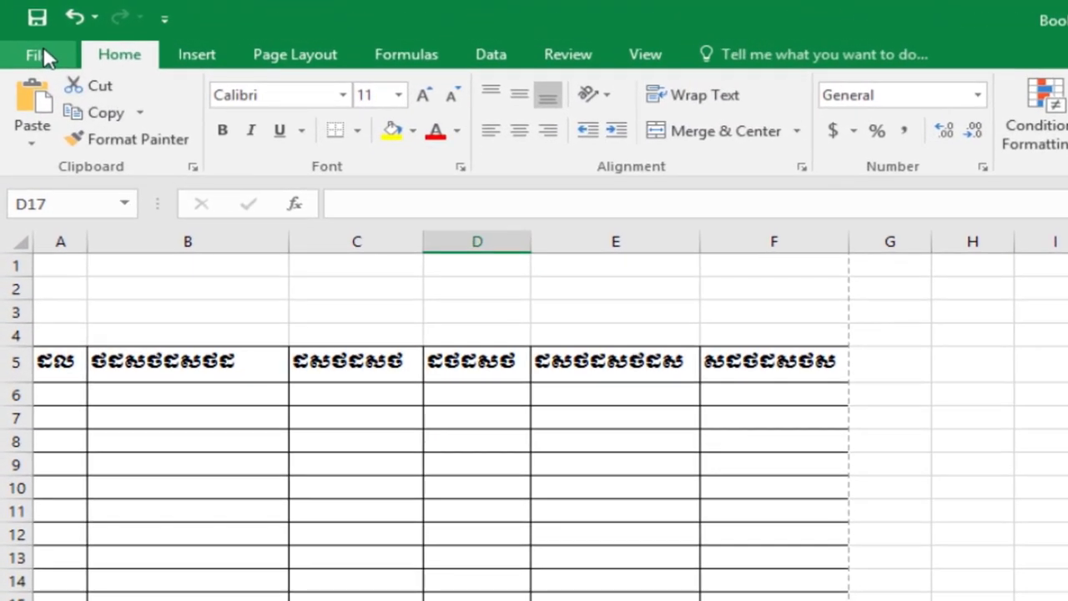
pyautogui.click(34, 44)
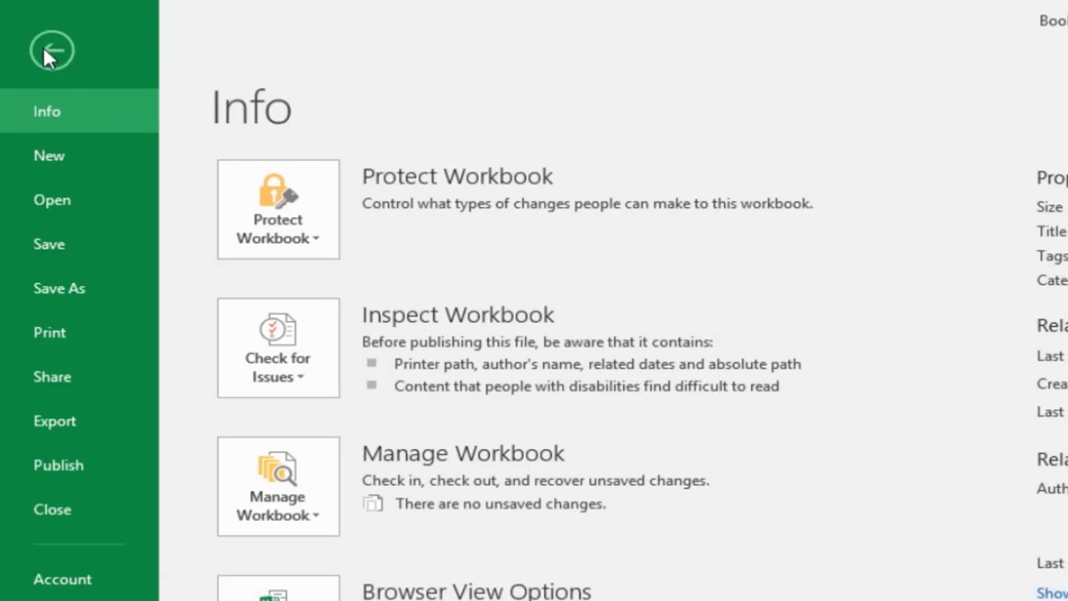
pyautogui.click(77, 332)
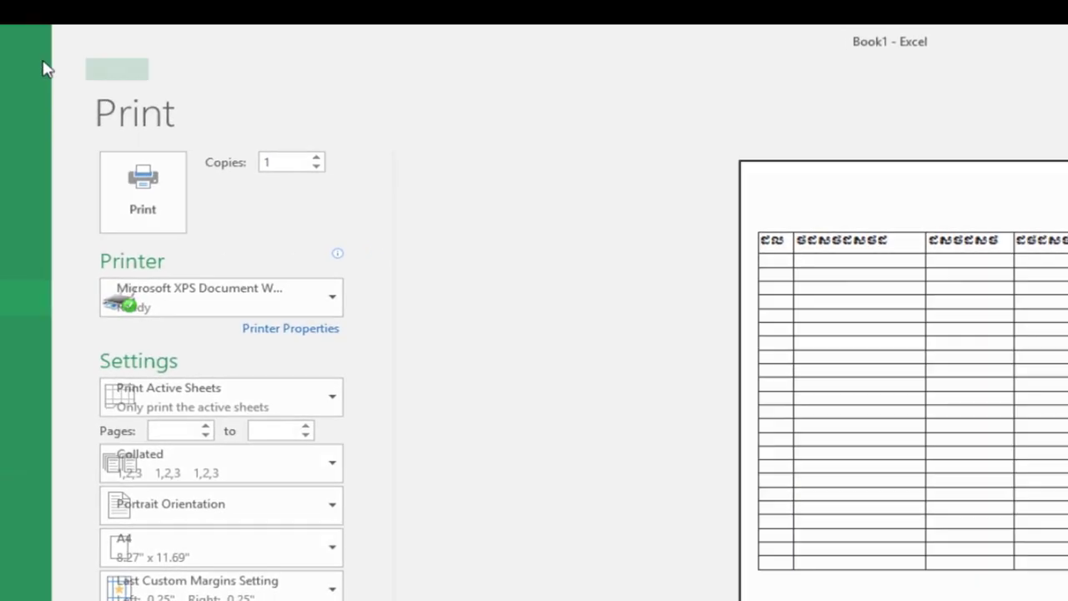
pyautogui.click(46, 69)
pyautogui.click(618, 386)
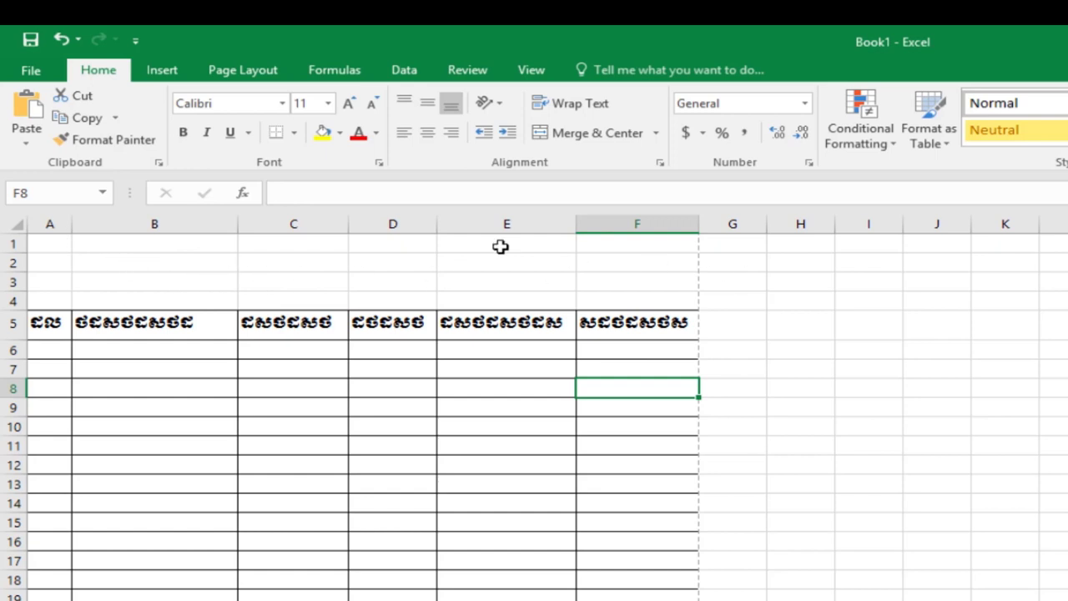
# Step: Widen columns E, D, C and A slightly and set column B to 24.29
pyautogui.moveTo(576, 224); pyautogui.dragTo(591, 224)
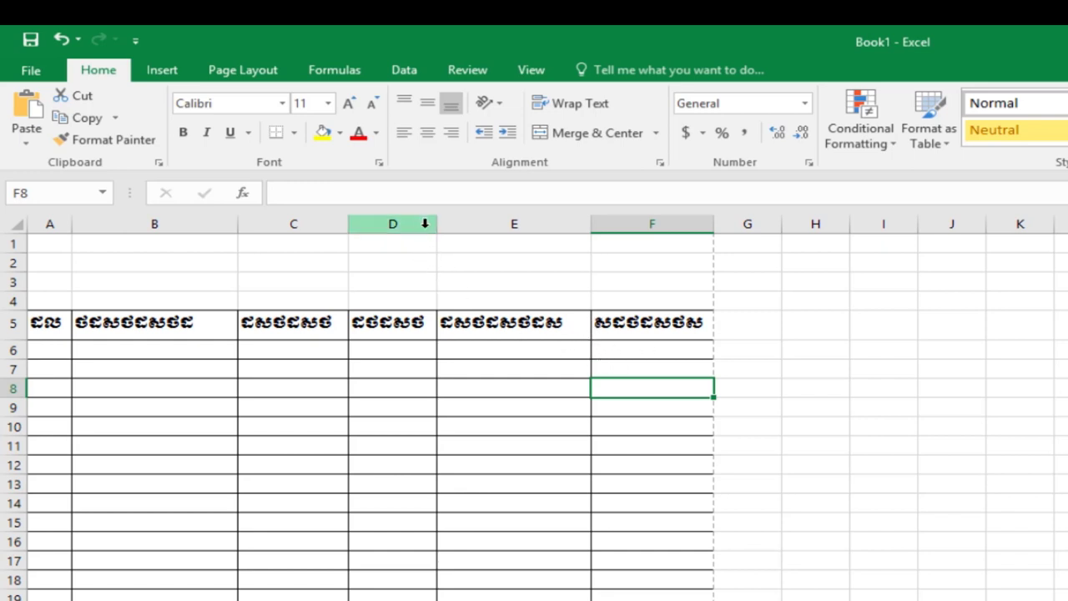
pyautogui.moveTo(436, 224); pyautogui.dragTo(448, 226)
pyautogui.moveTo(351, 224); pyautogui.dragTo(359, 223)
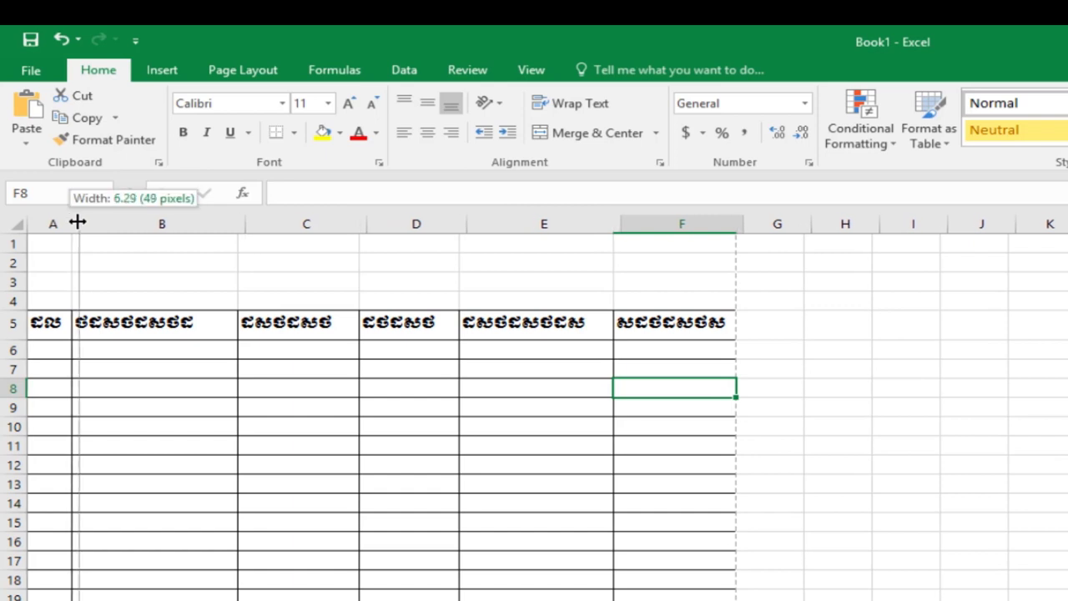
pyautogui.moveTo(72, 222); pyautogui.dragTo(82, 222)
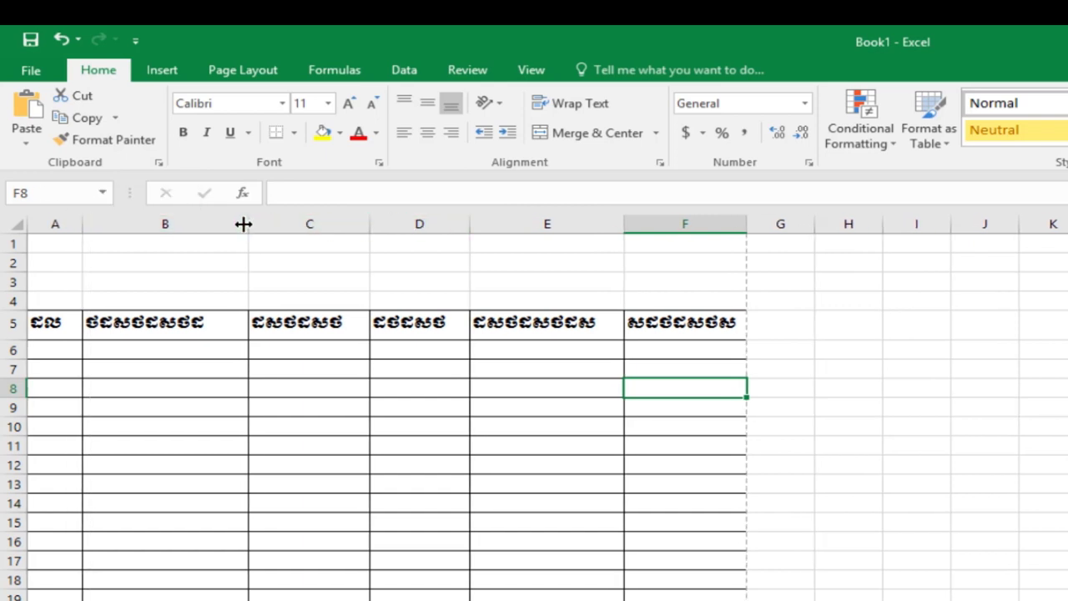
pyautogui.moveTo(246, 222); pyautogui.dragTo(267, 222)
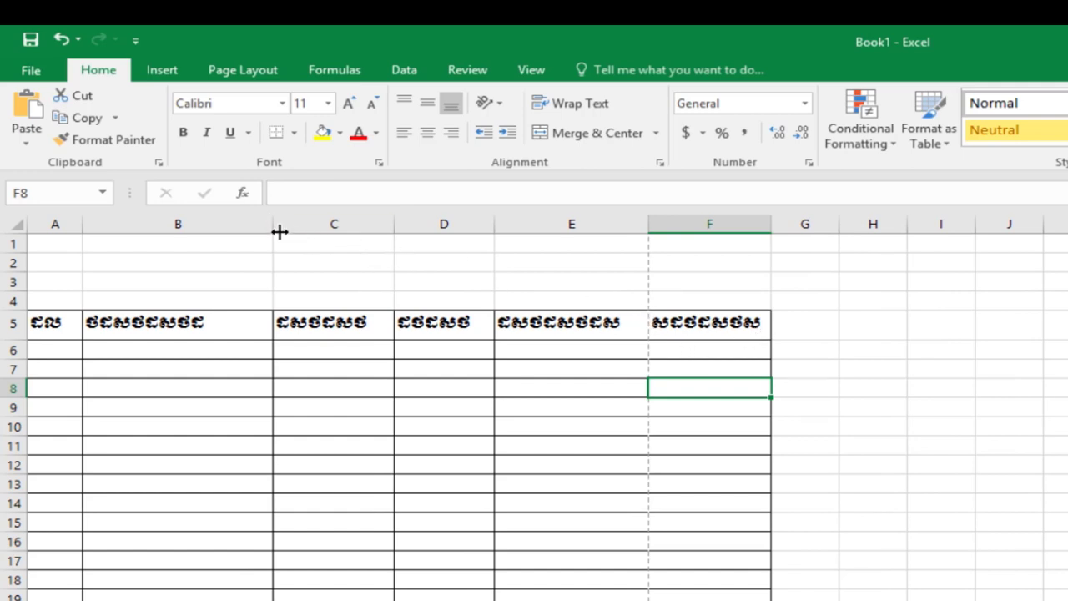
pyautogui.moveTo(279, 232)
pyautogui.mouseDown()
pyautogui.moveTo(266, 230)
pyautogui.moveTo(287, 232)
pyautogui.mouseUp()
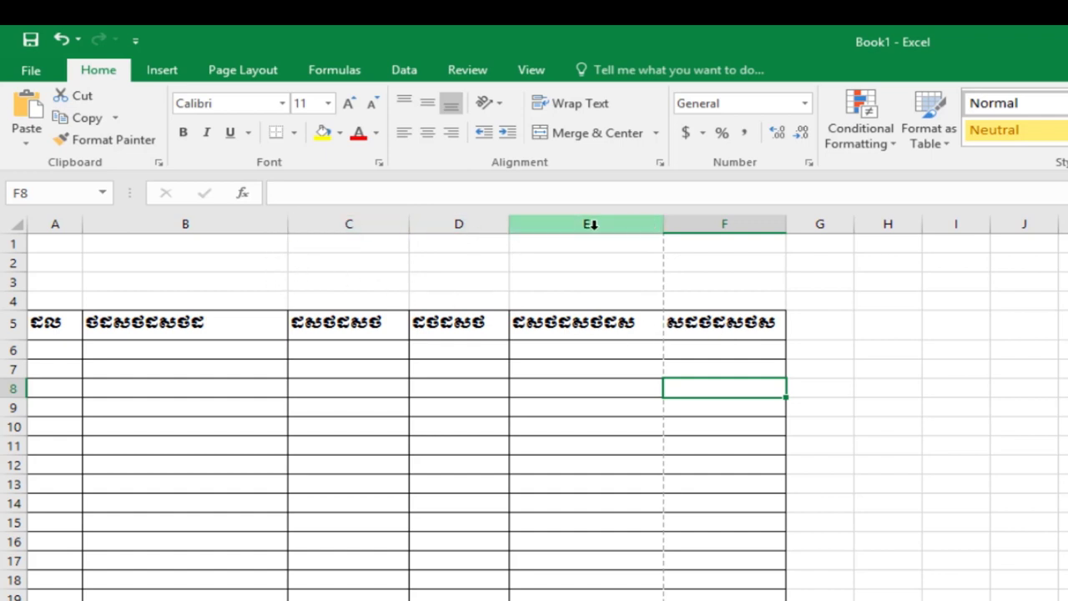
pyautogui.moveTo(292, 221); pyautogui.dragTo(268, 222)
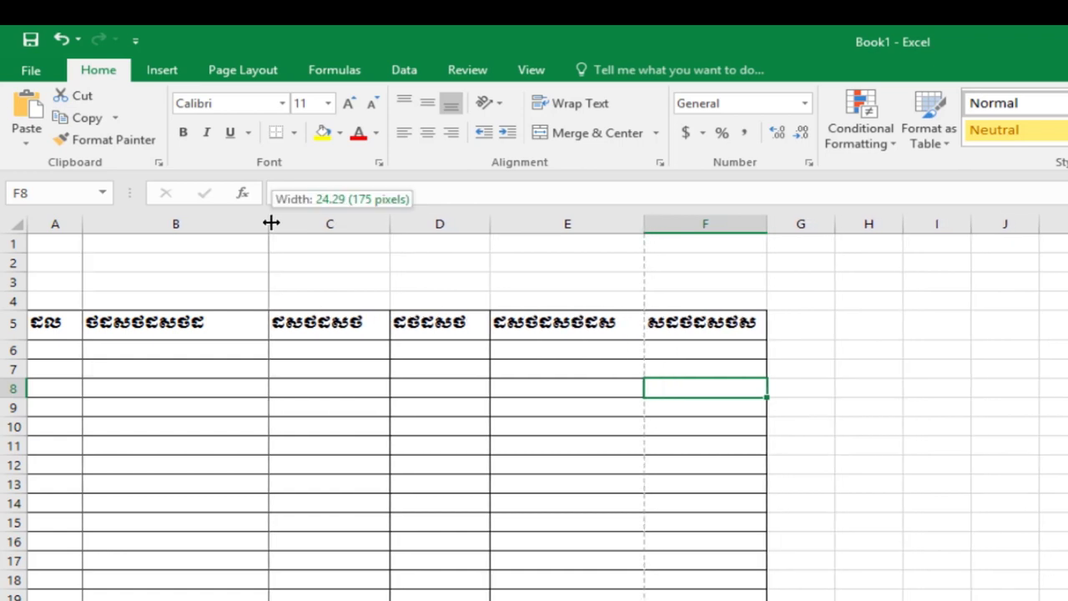
pyautogui.click(192, 369)
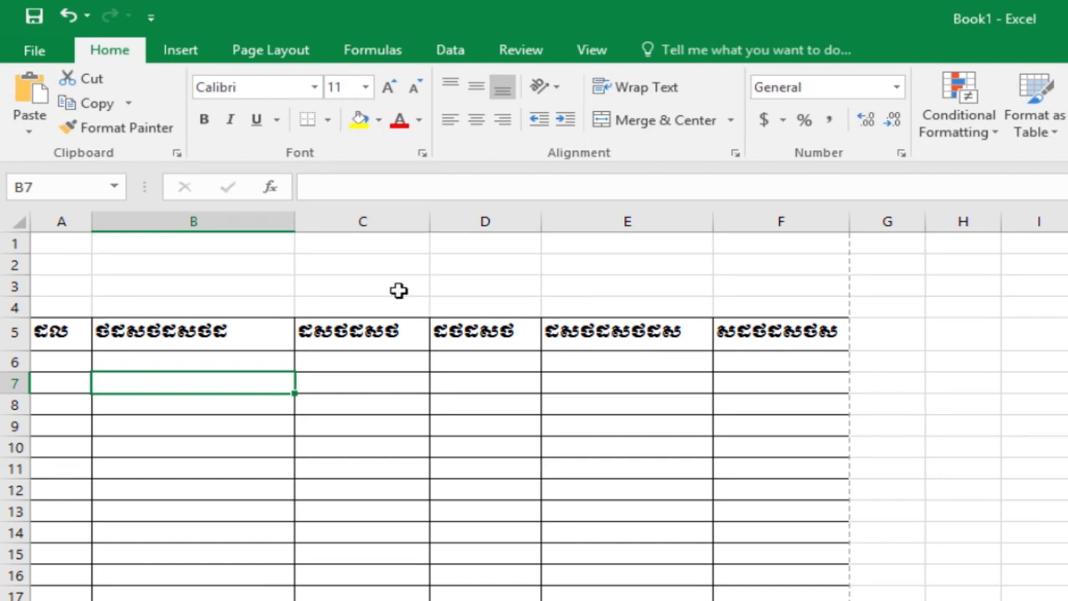
# Step: Print-preview the table, widen column D slightly, and preview it again
pyautogui.click(38, 52)
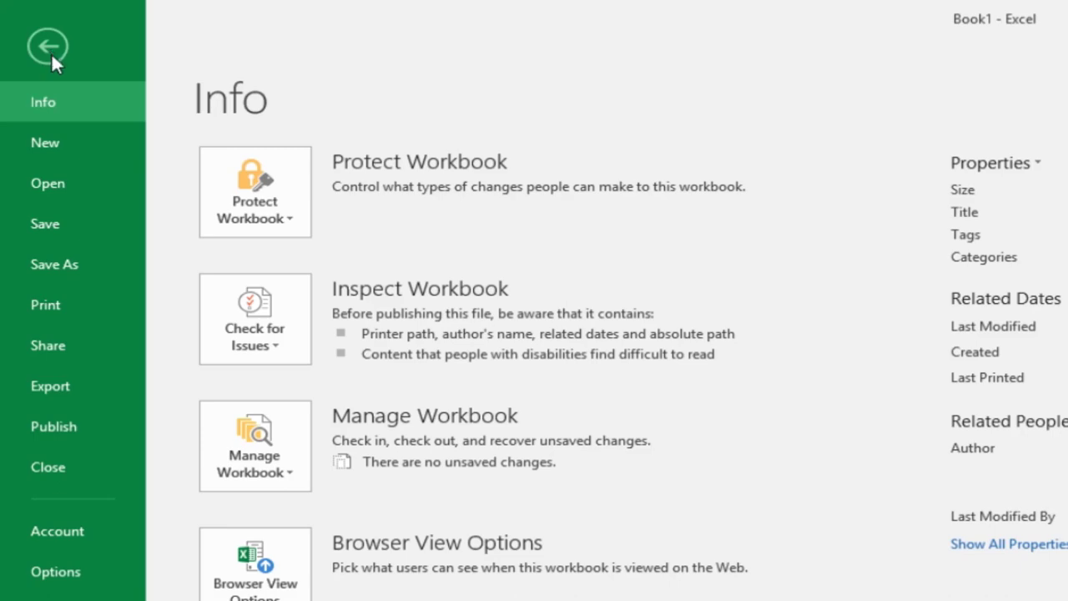
pyautogui.click(76, 309)
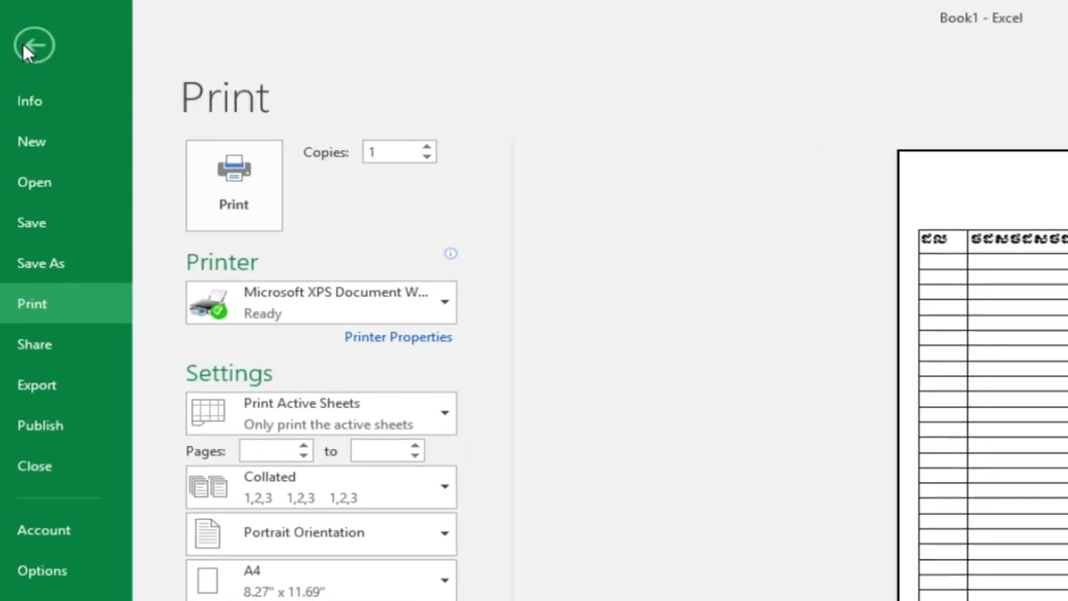
pyautogui.click(36, 50)
pyautogui.moveTo(541, 221); pyautogui.dragTo(544, 220)
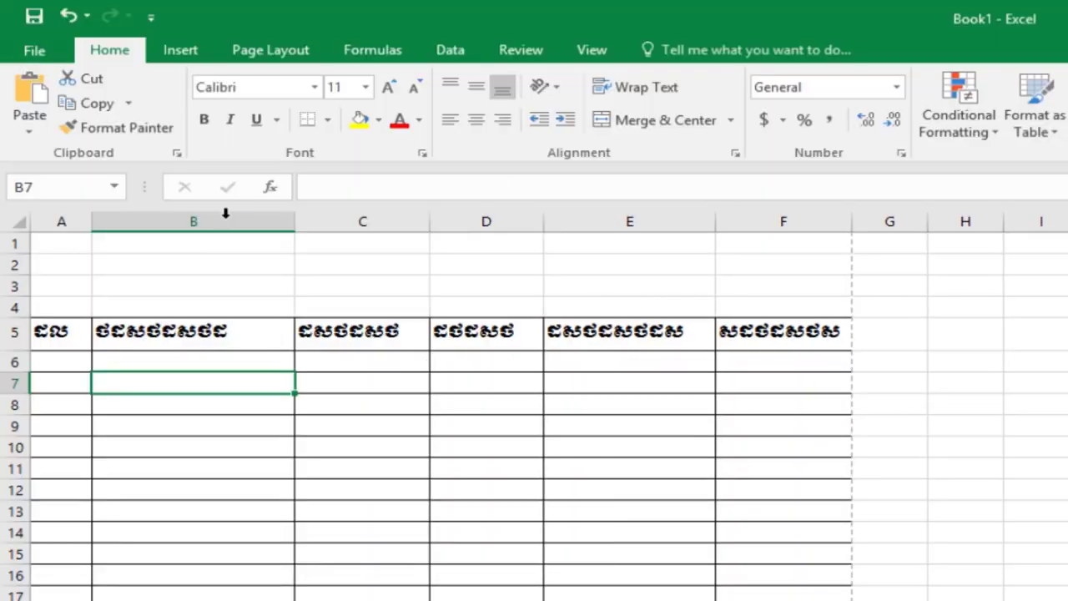
pyautogui.click(47, 52)
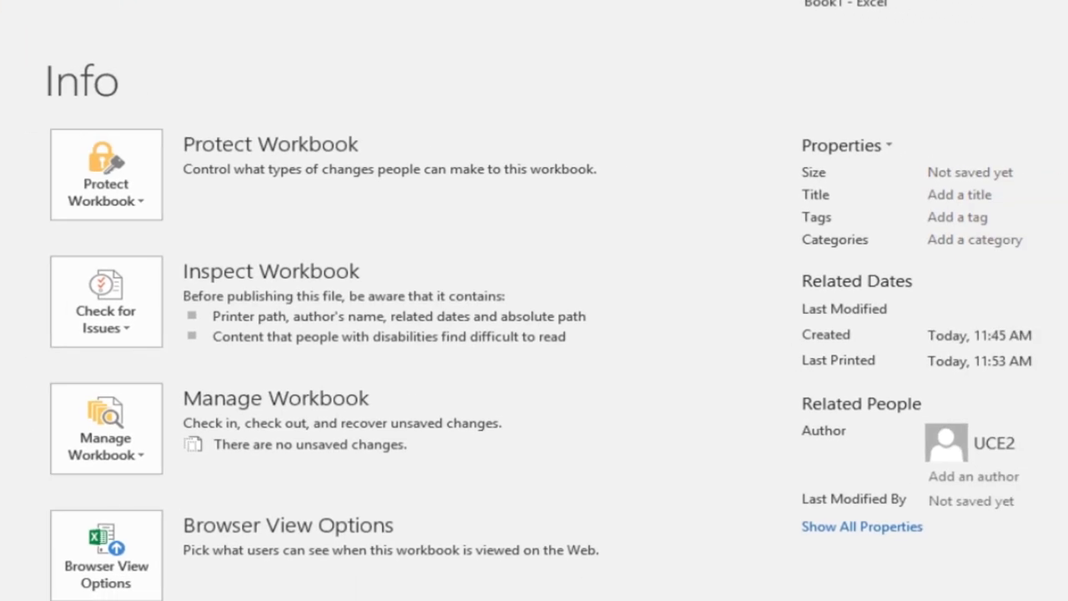
pyautogui.click(42, 302)
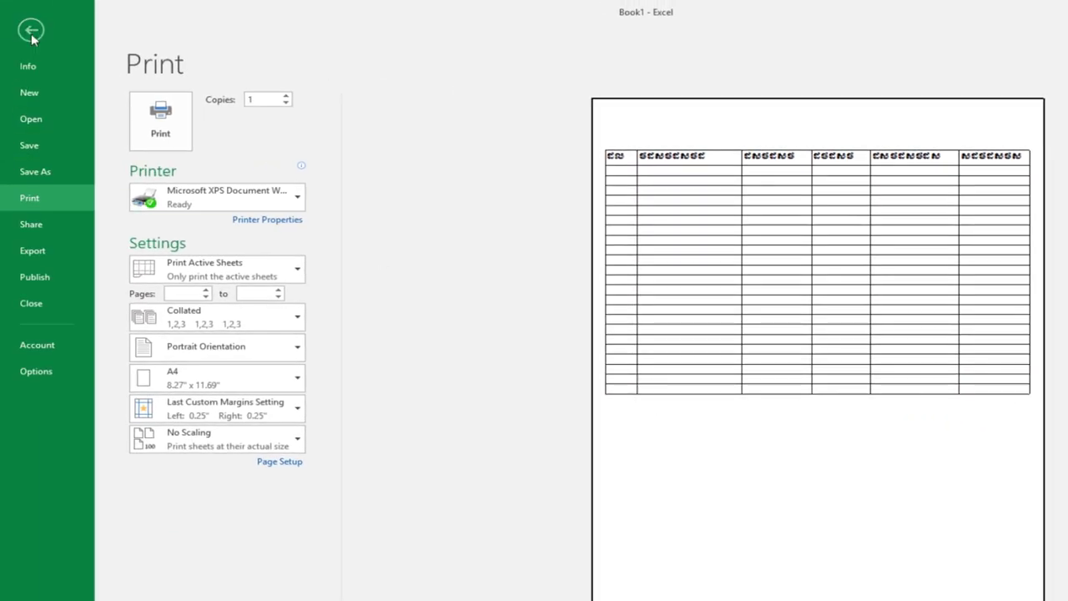
pyautogui.click(32, 29)
pyautogui.click(323, 253)
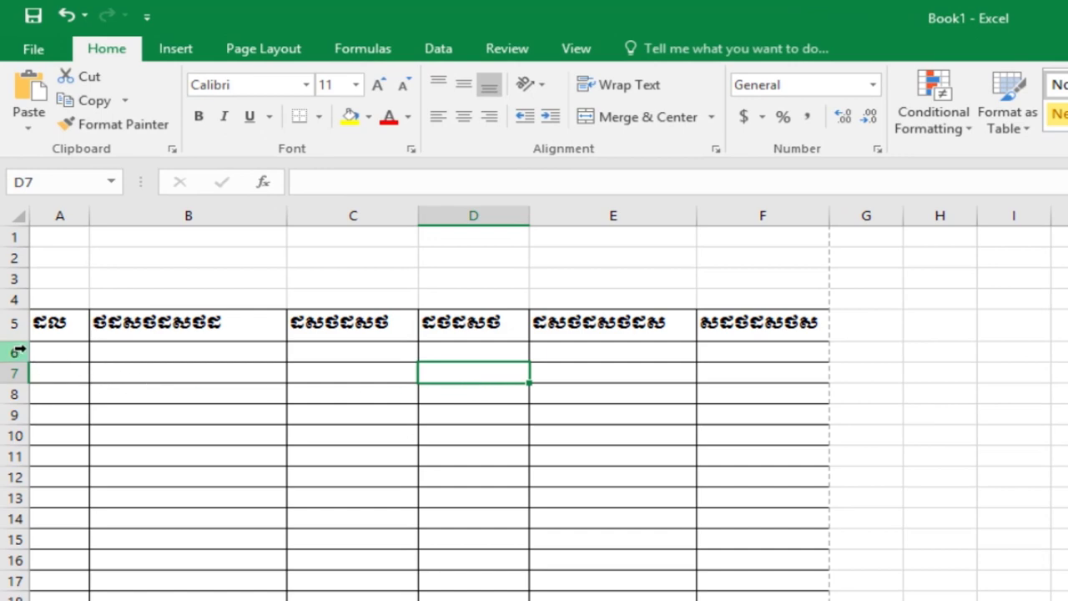
# Step: Make row 5 taller and centre the Khmer headings horizontally across the row
pyautogui.moveTo(22, 341); pyautogui.dragTo(11, 389)
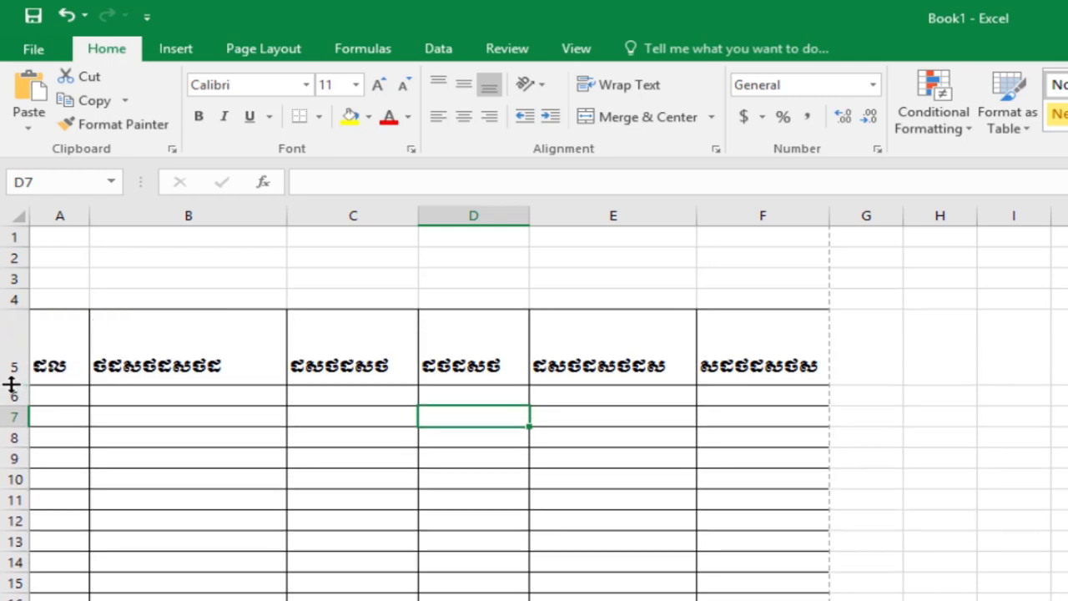
pyautogui.click(83, 371)
pyautogui.click(163, 357)
pyautogui.click(351, 361)
pyautogui.click(476, 361)
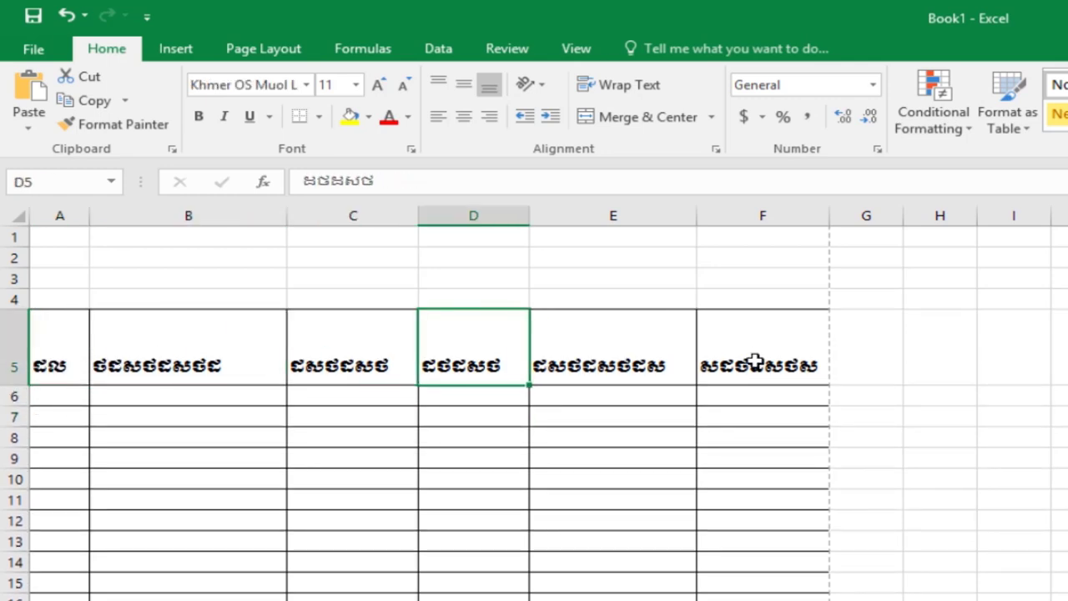
pyautogui.moveTo(754, 362); pyautogui.dragTo(81, 365)
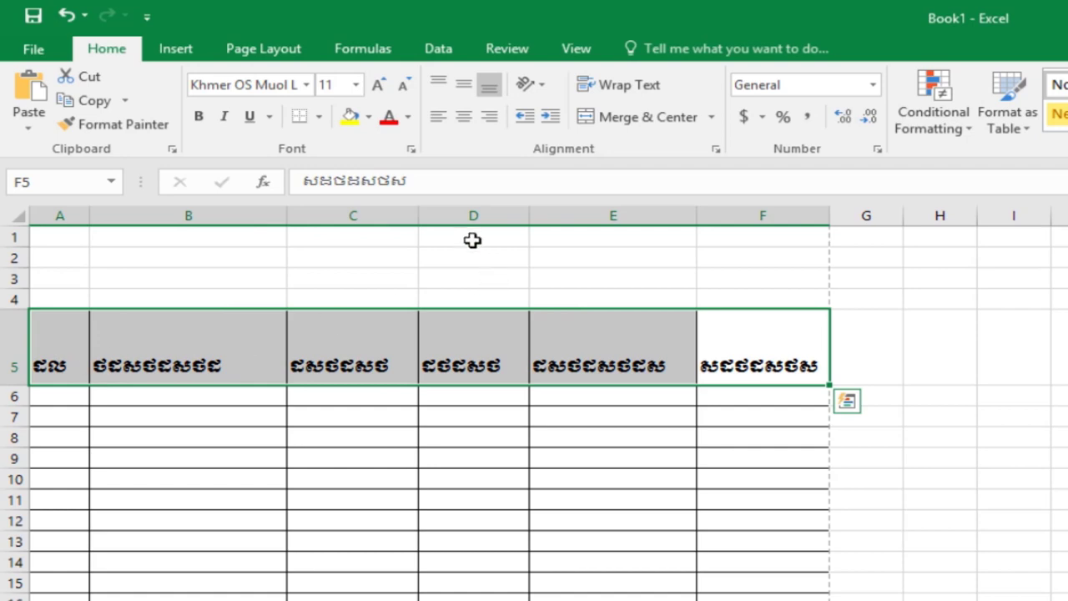
pyautogui.click(465, 117)
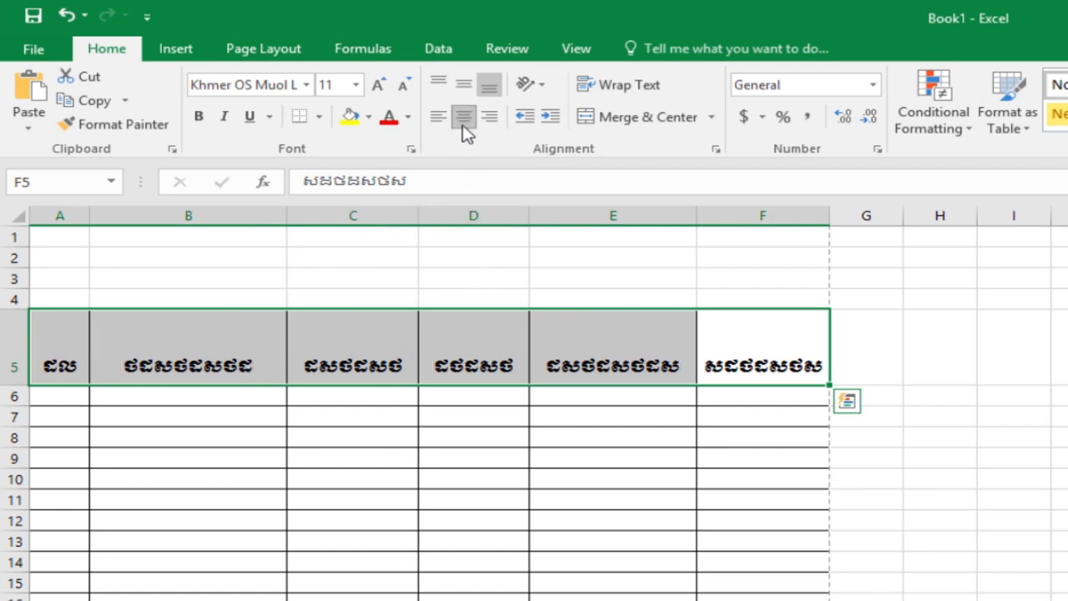
pyautogui.click(678, 363)
pyautogui.click(521, 361)
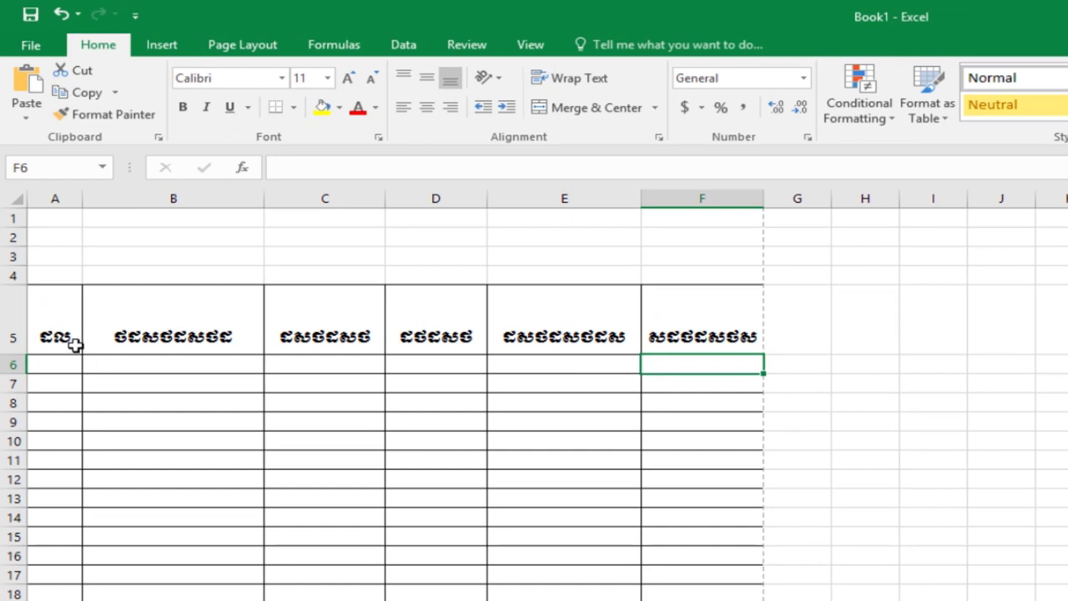
# Step: Select headings A5:F5 and set them to Middle Align vertically
pyautogui.moveTo(75, 346); pyautogui.dragTo(667, 338)
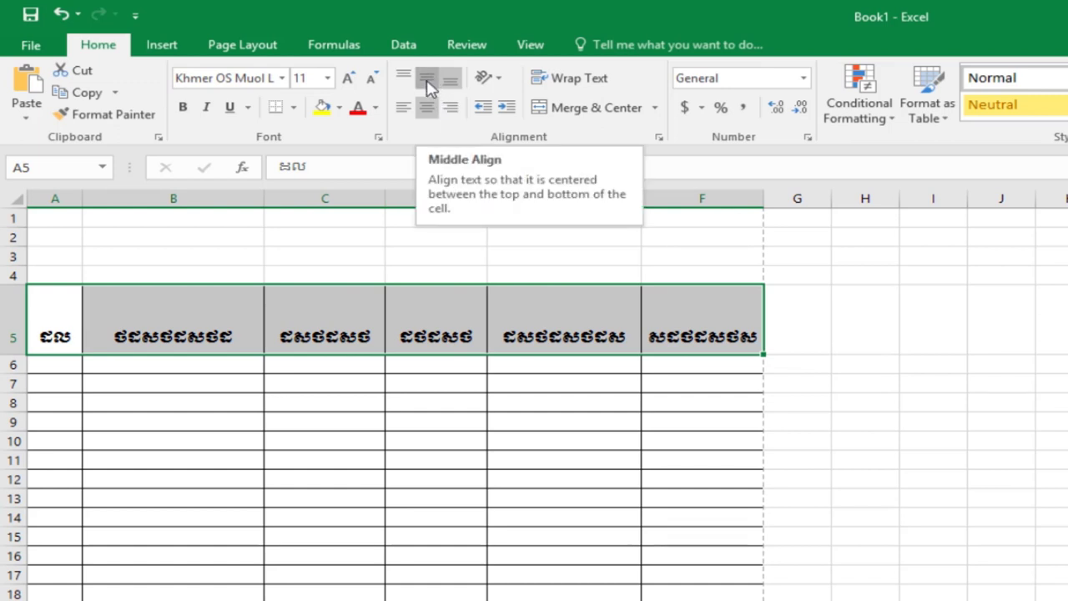
pyautogui.click(426, 84)
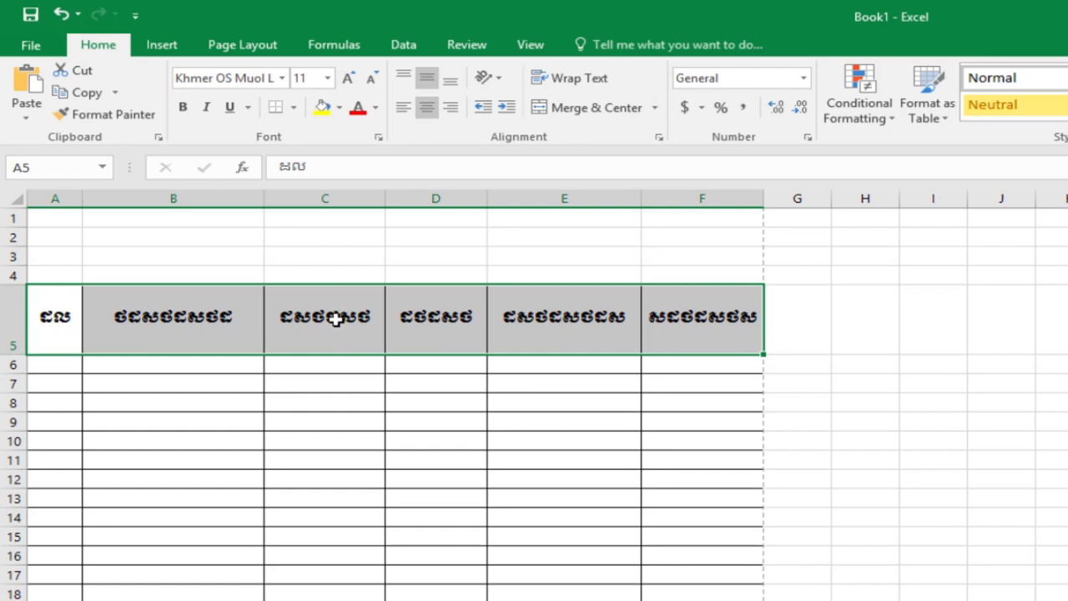
pyautogui.click(407, 77)
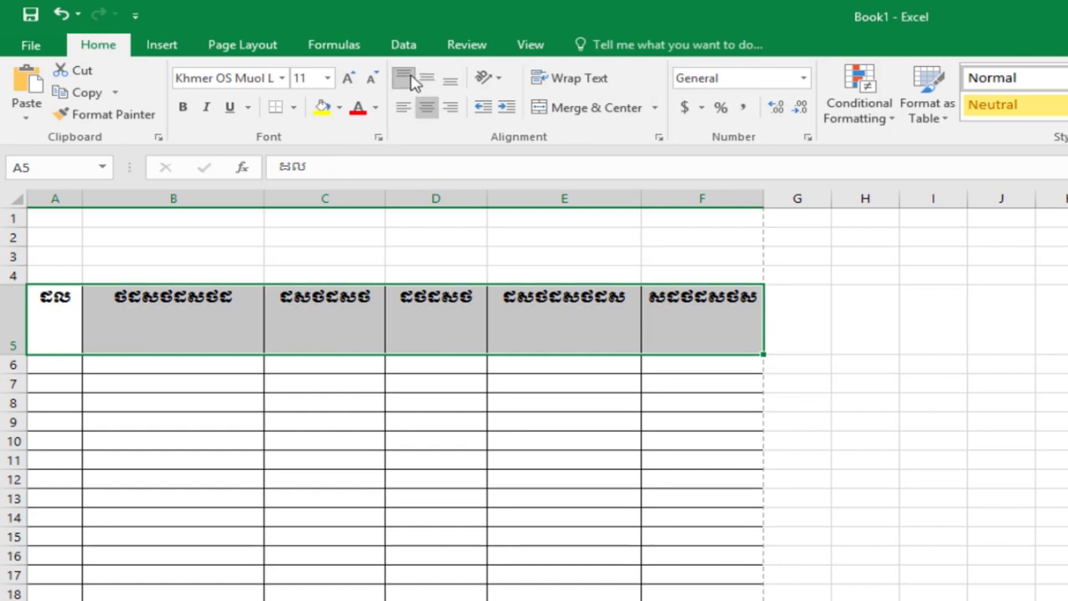
pyautogui.click(427, 79)
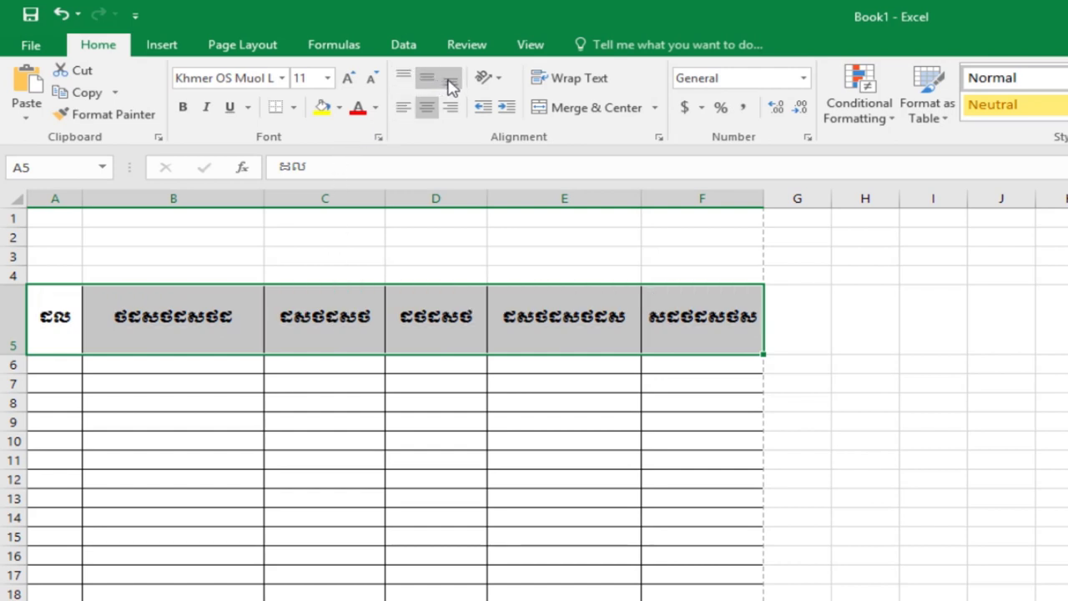
pyautogui.click(450, 83)
pyautogui.click(425, 80)
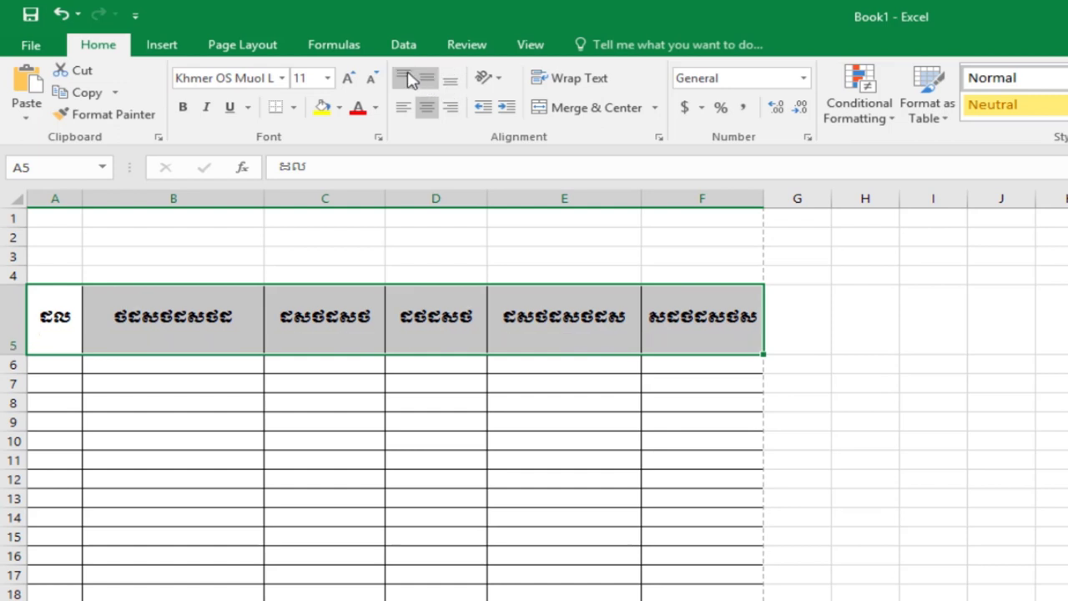
pyautogui.click(407, 77)
pyautogui.click(430, 81)
pyautogui.click(444, 80)
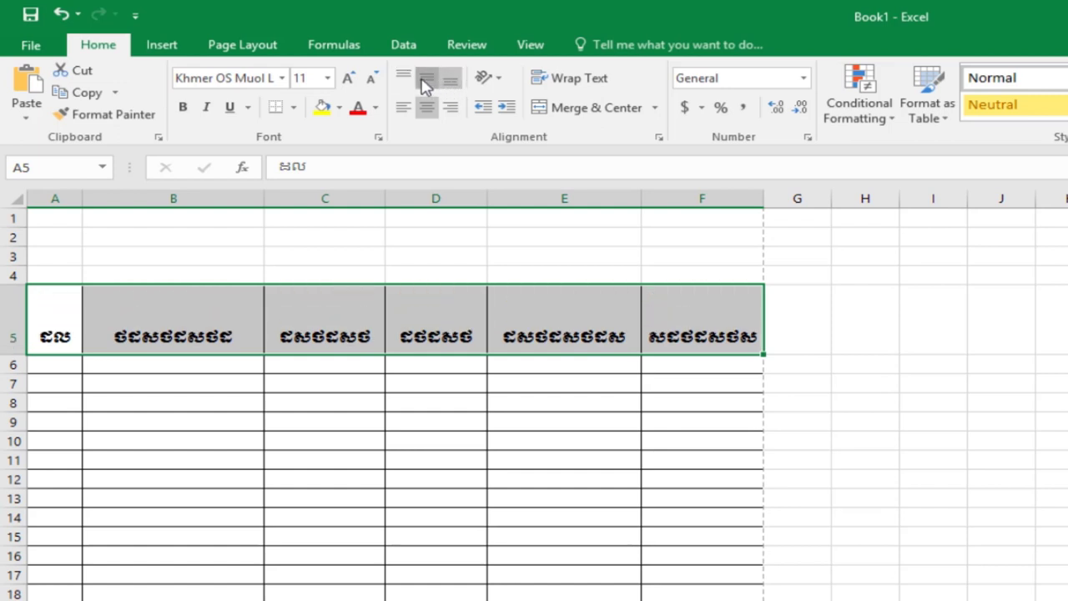
pyautogui.click(425, 81)
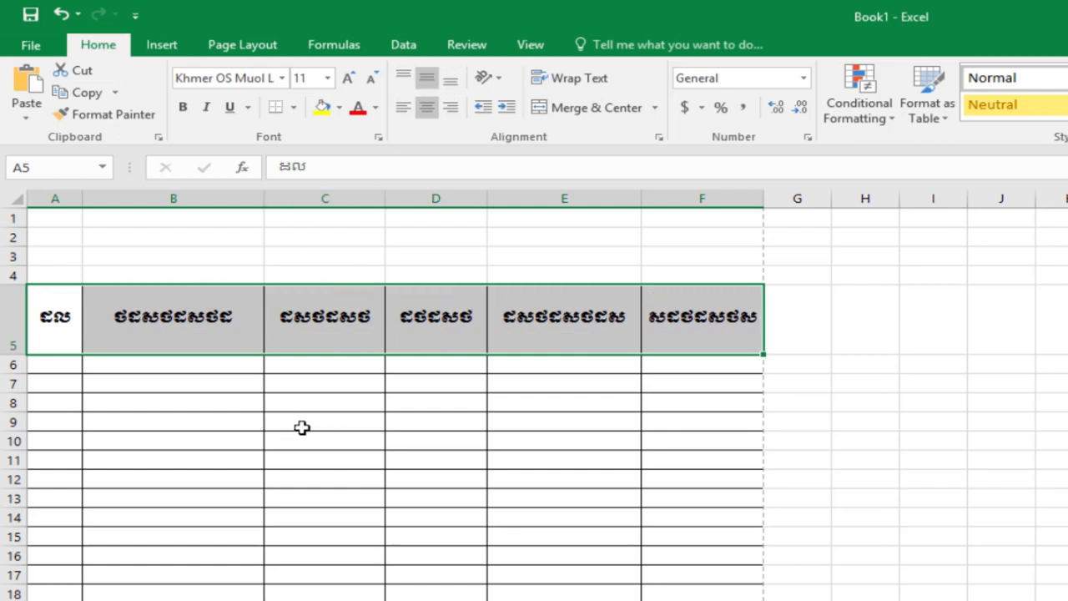
# Step: Centre the A5:F5 headings horizontally, settling on Center after trying Left and Right
pyautogui.click(406, 108)
pyautogui.click(426, 109)
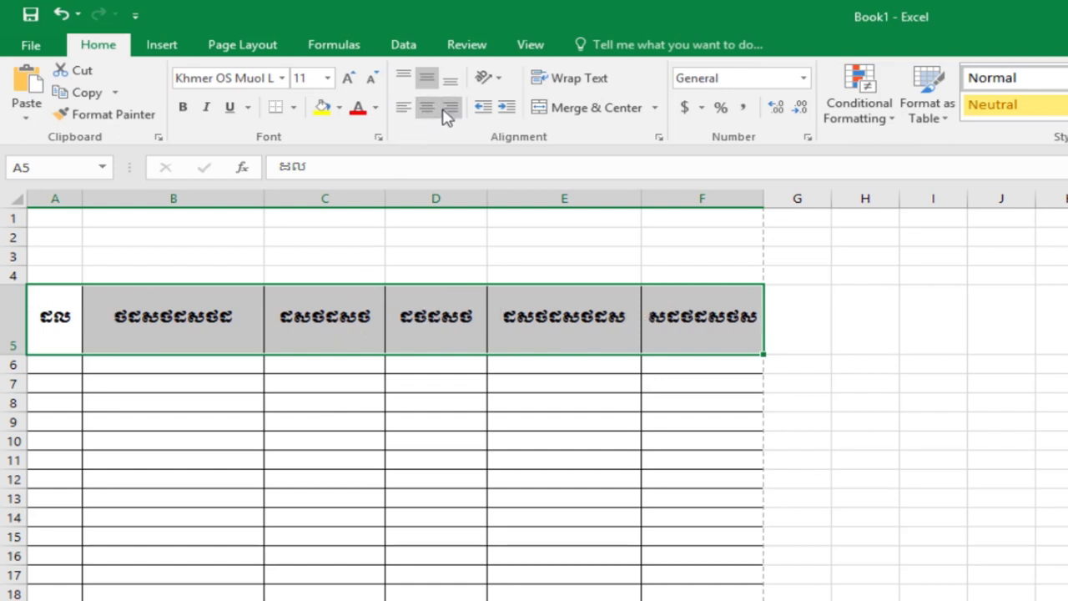
pyautogui.click(449, 109)
pyautogui.click(412, 108)
pyautogui.click(425, 109)
# Step: Select the whole table range A5:F27
pyautogui.click(424, 421)
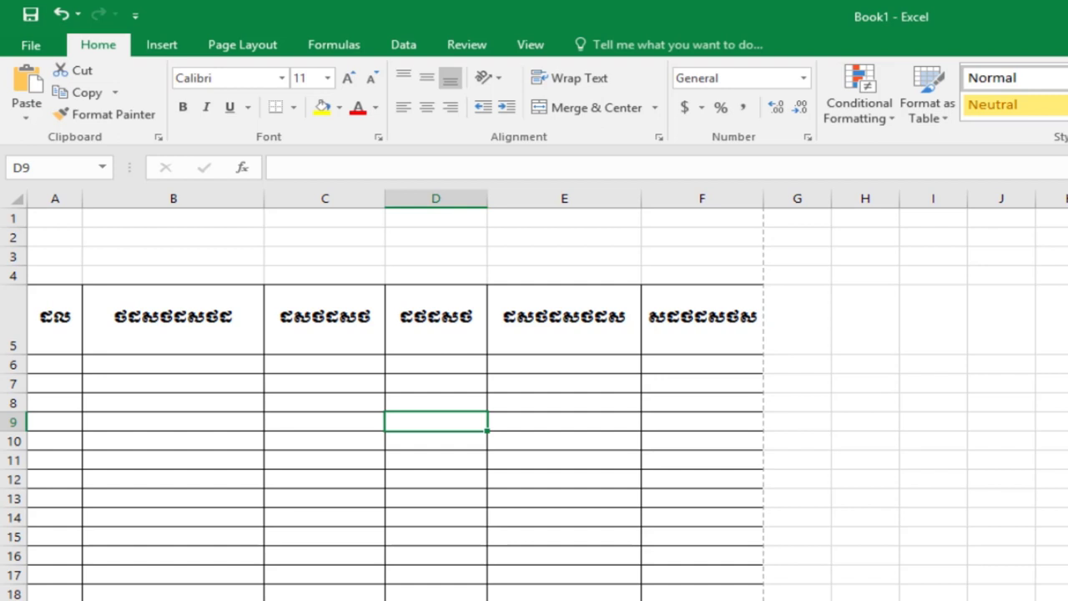
pyautogui.click(475, 376)
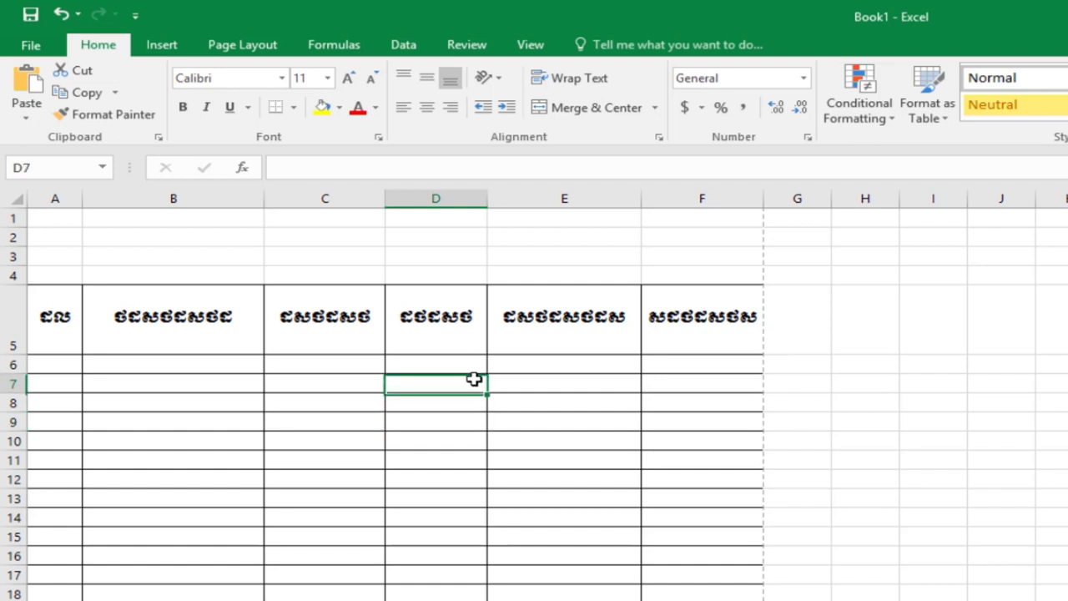
pyautogui.moveTo(713, 334); pyautogui.dragTo(53, 317)
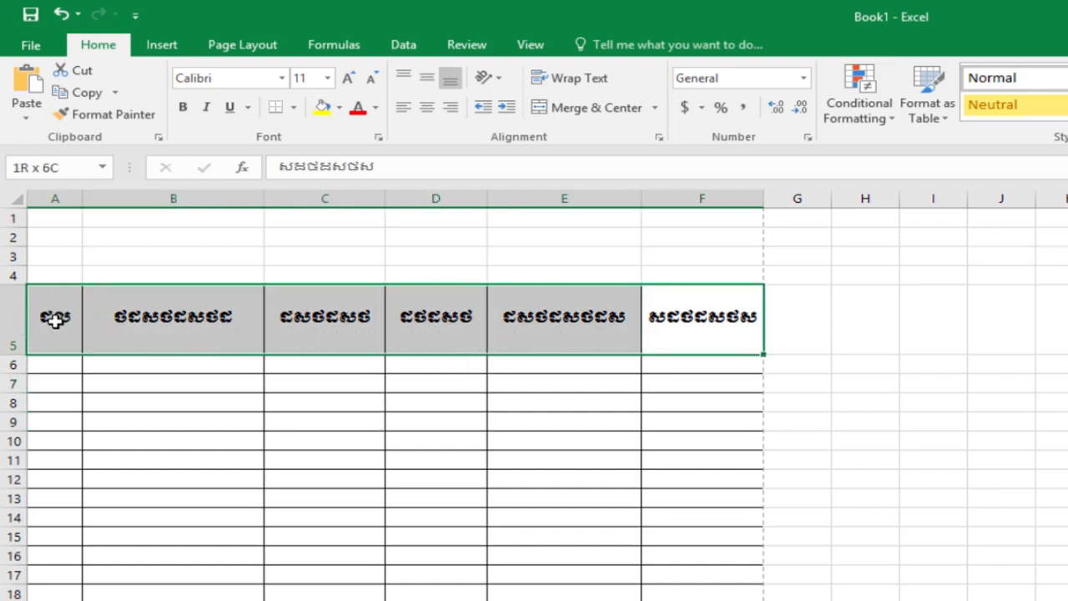
pyautogui.click(518, 443)
pyautogui.moveTo(732, 315); pyautogui.dragTo(50, 597)
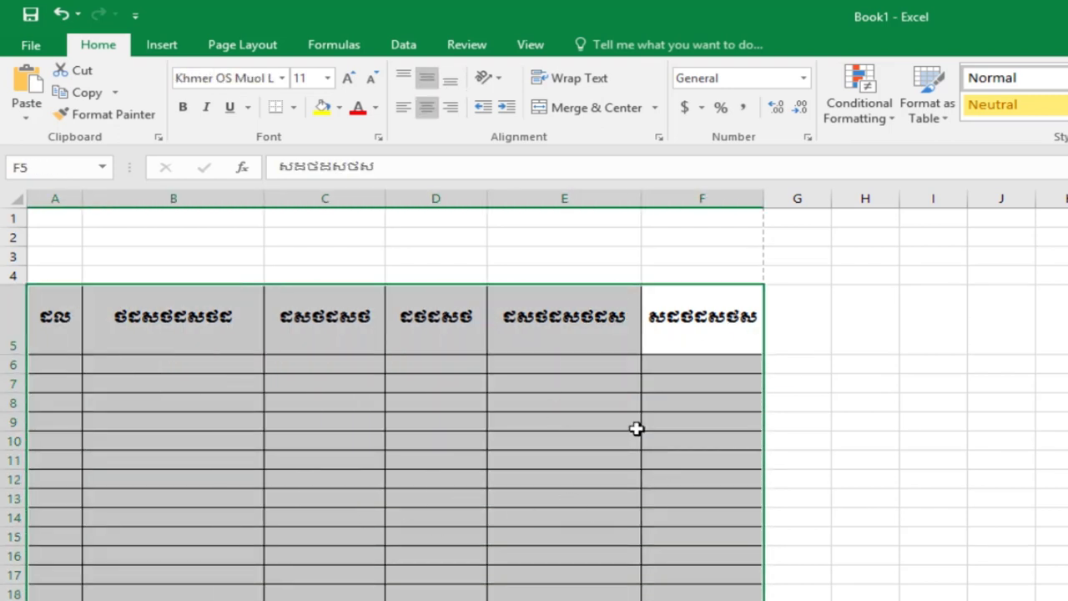
# Step: Show the bordered form with its centred Khmer headings in the File > Print preview
pyautogui.click(37, 47)
pyautogui.click(42, 45)
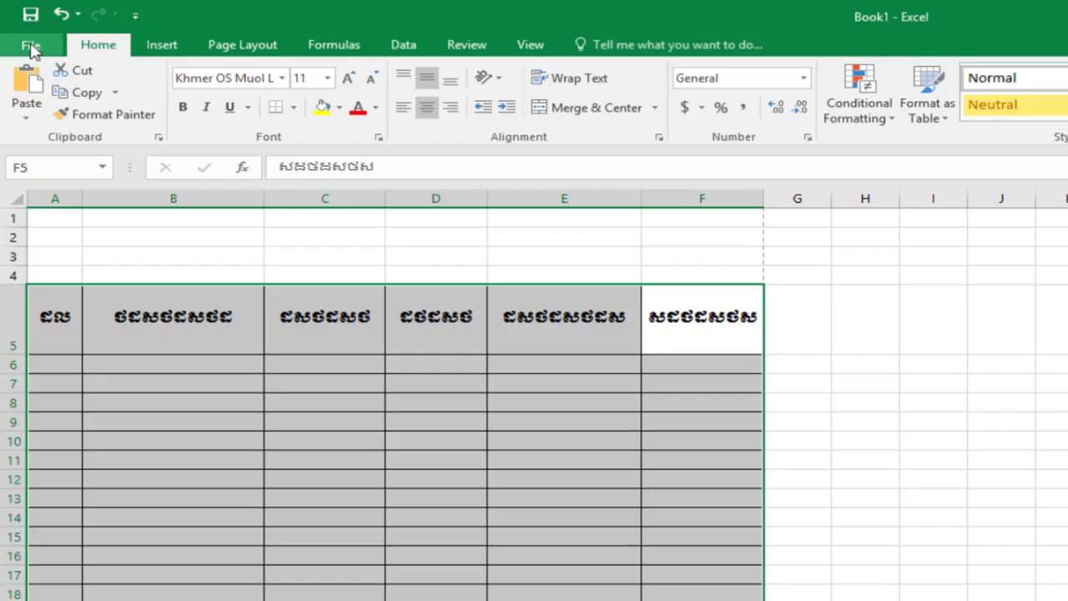
pyautogui.click(31, 47)
pyautogui.click(51, 271)
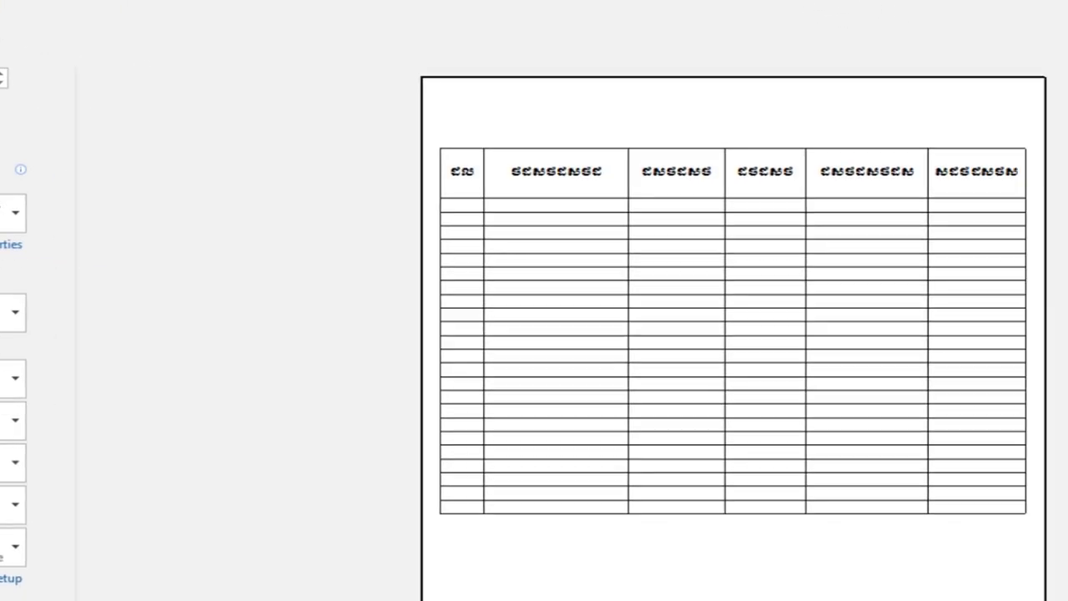